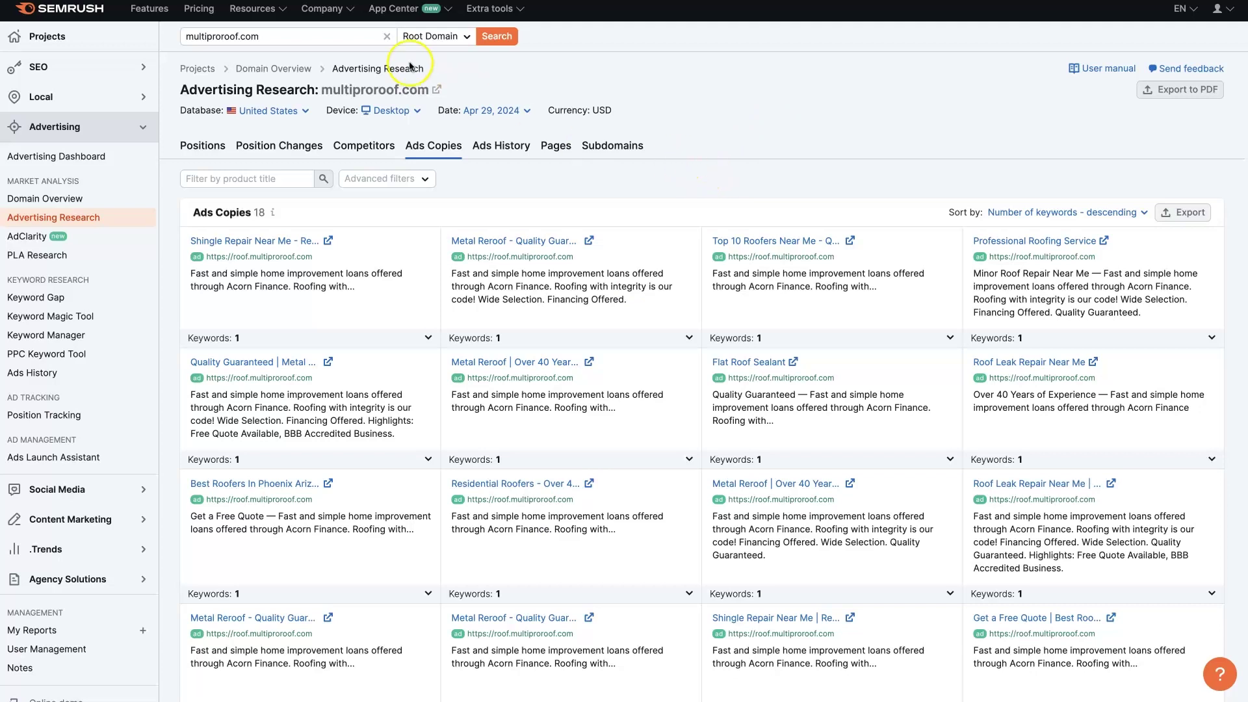
# Jump from Advertising Research to the Domain Overview for multiproroof.com via the breadcrumb
pyautogui.click(481, 142)
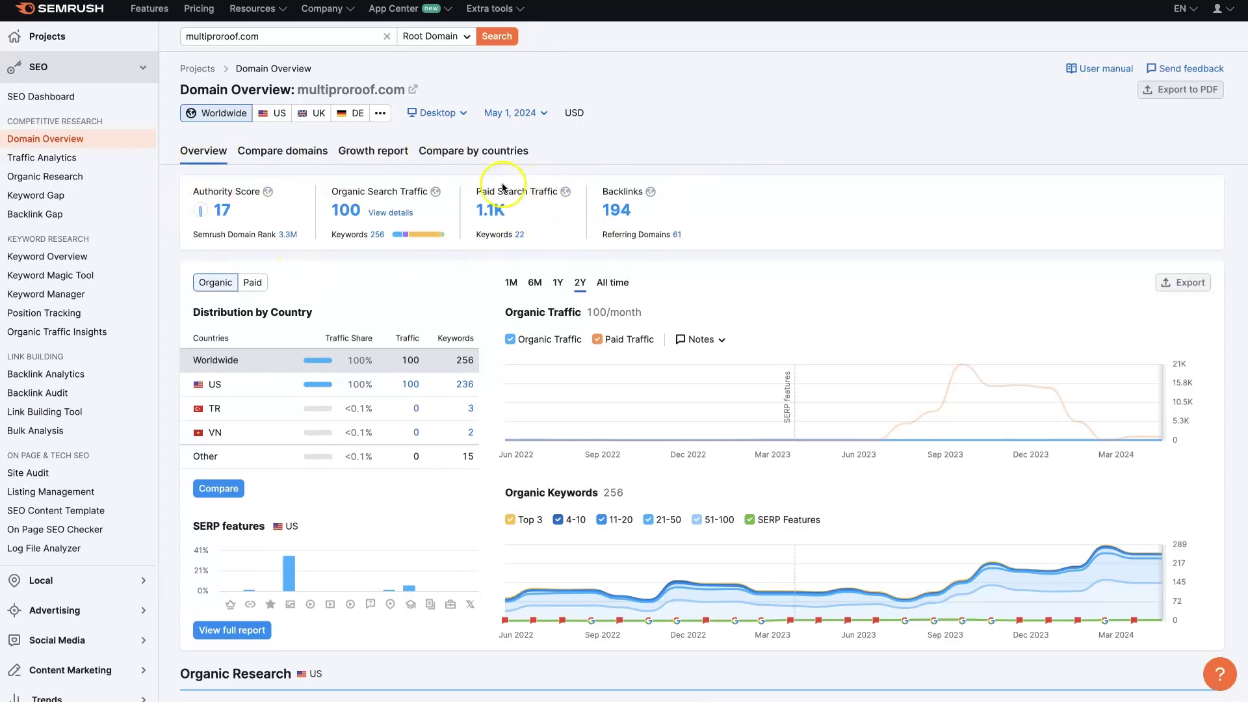
# Open the Advertising Research report from the 1.1K Paid Search Traffic value
pyautogui.moveTo(513, 192)
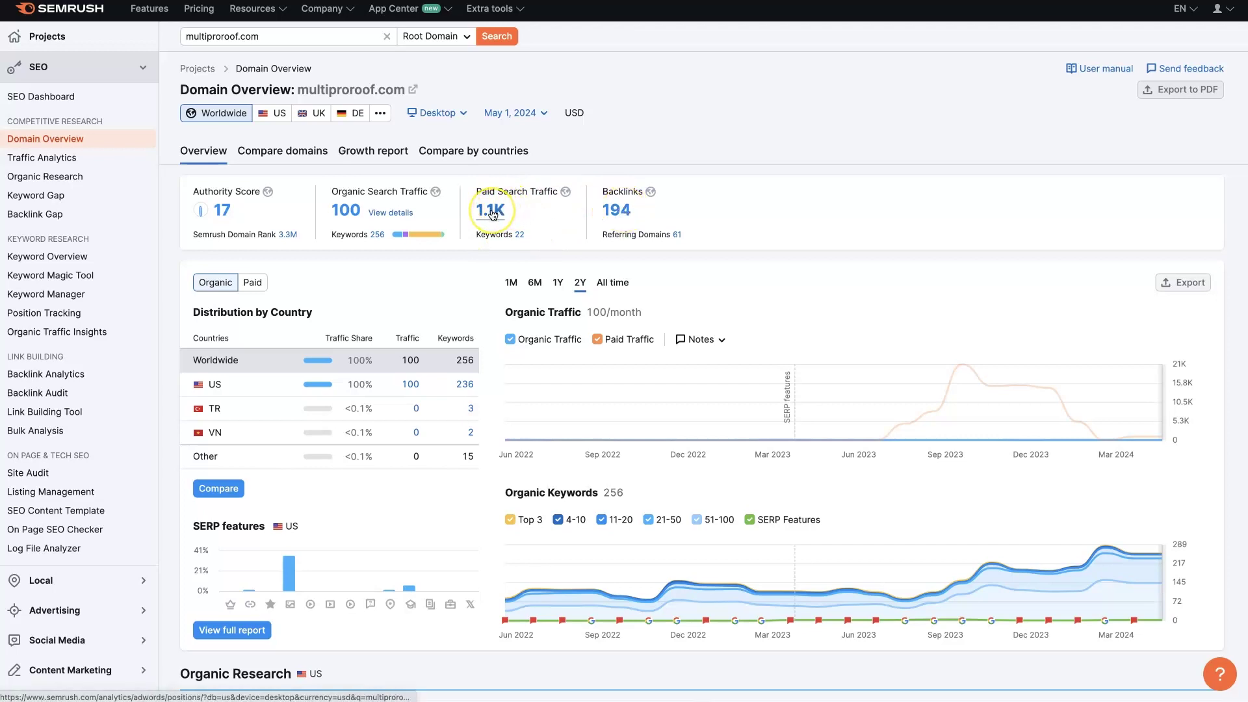
pyautogui.click(491, 211)
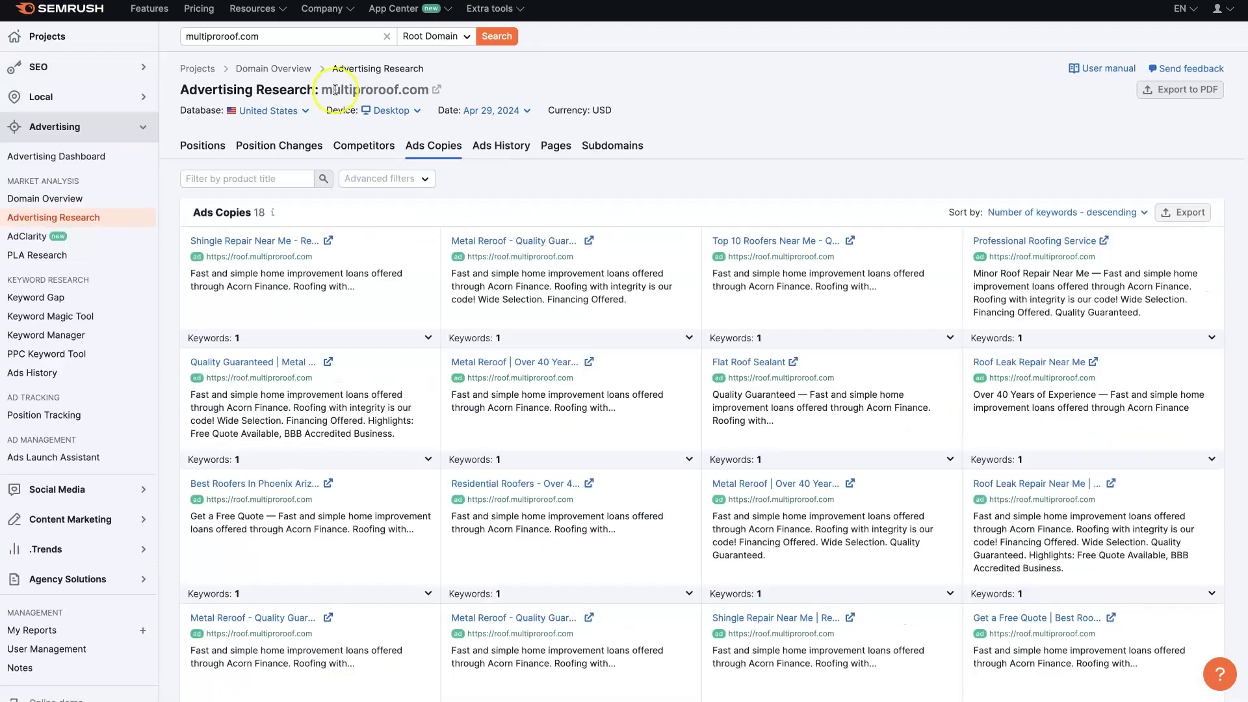
pyautogui.click(199, 146)
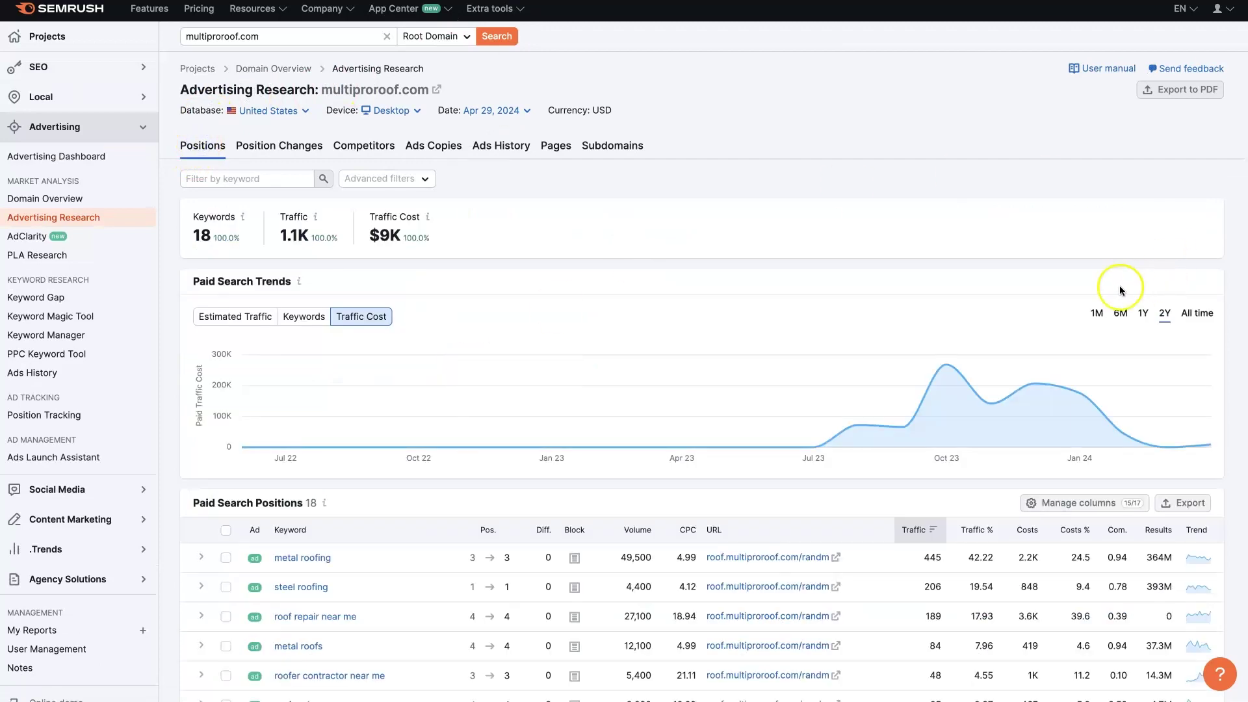
pyautogui.scroll(-4, 634, 448)
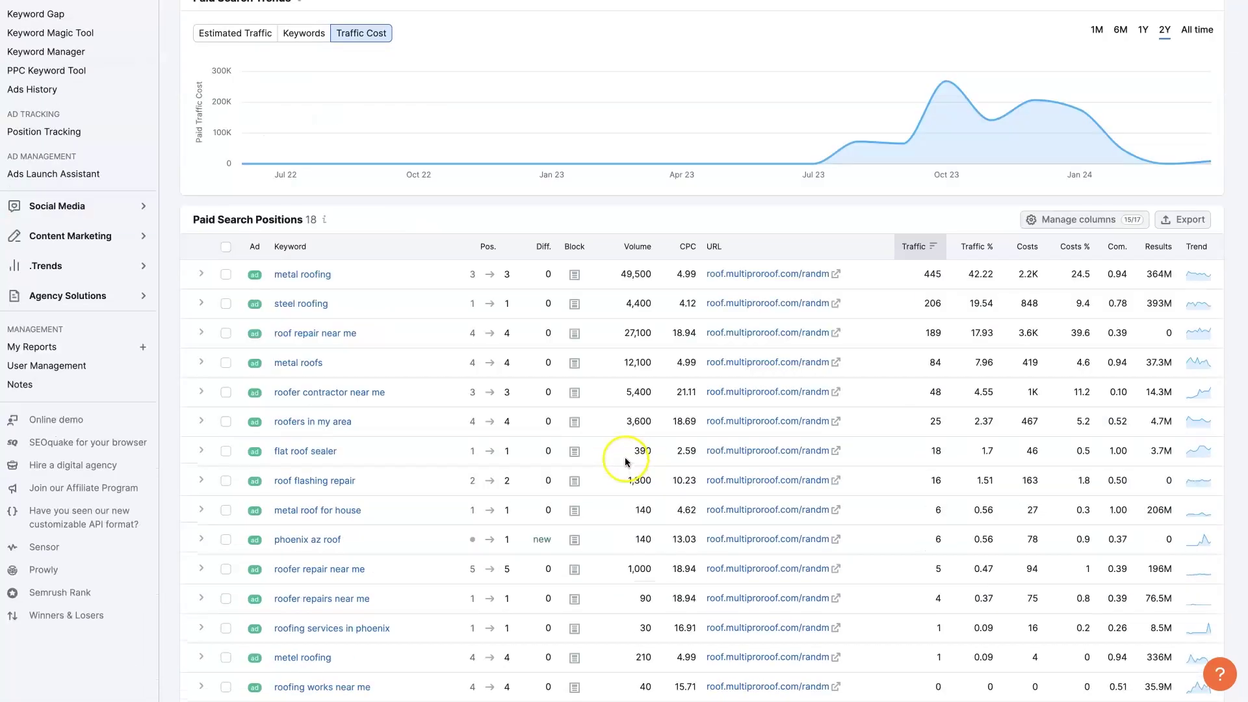
pyautogui.scroll(-2, 338, 390)
pyautogui.scroll(-3, 346, 481)
pyautogui.scroll(9, 334, 479)
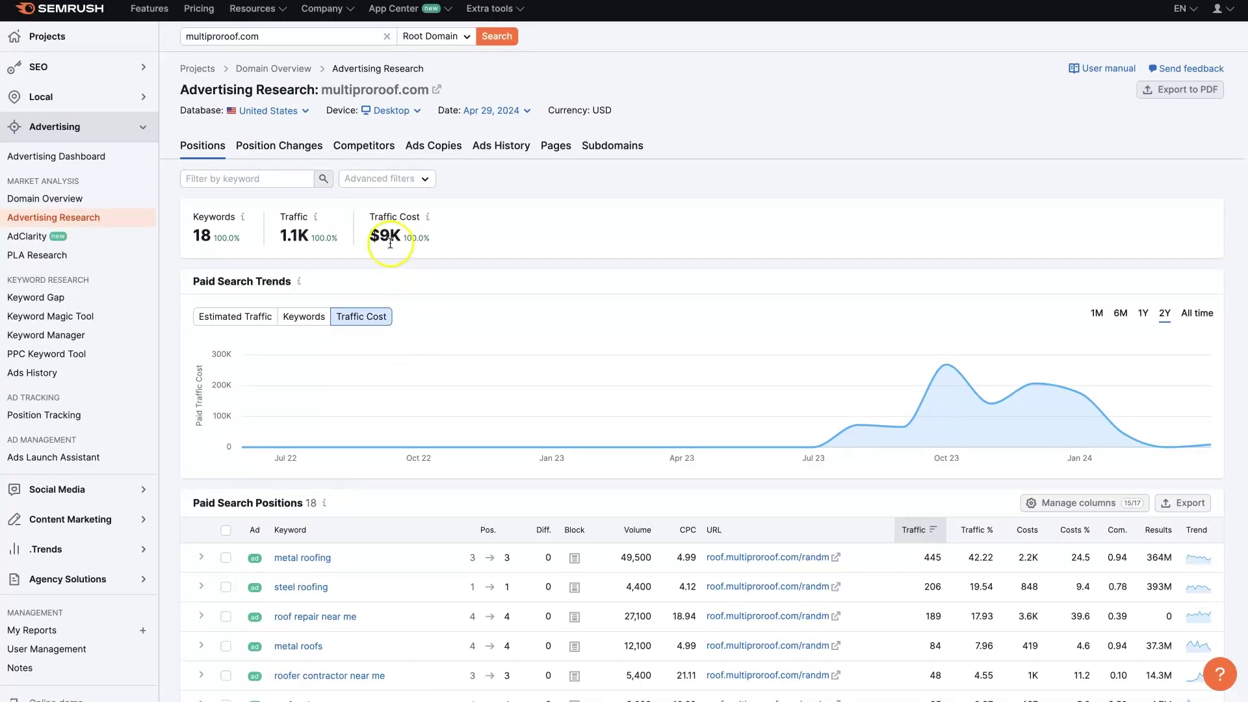
pyautogui.moveTo(367, 217); pyautogui.dragTo(447, 217)
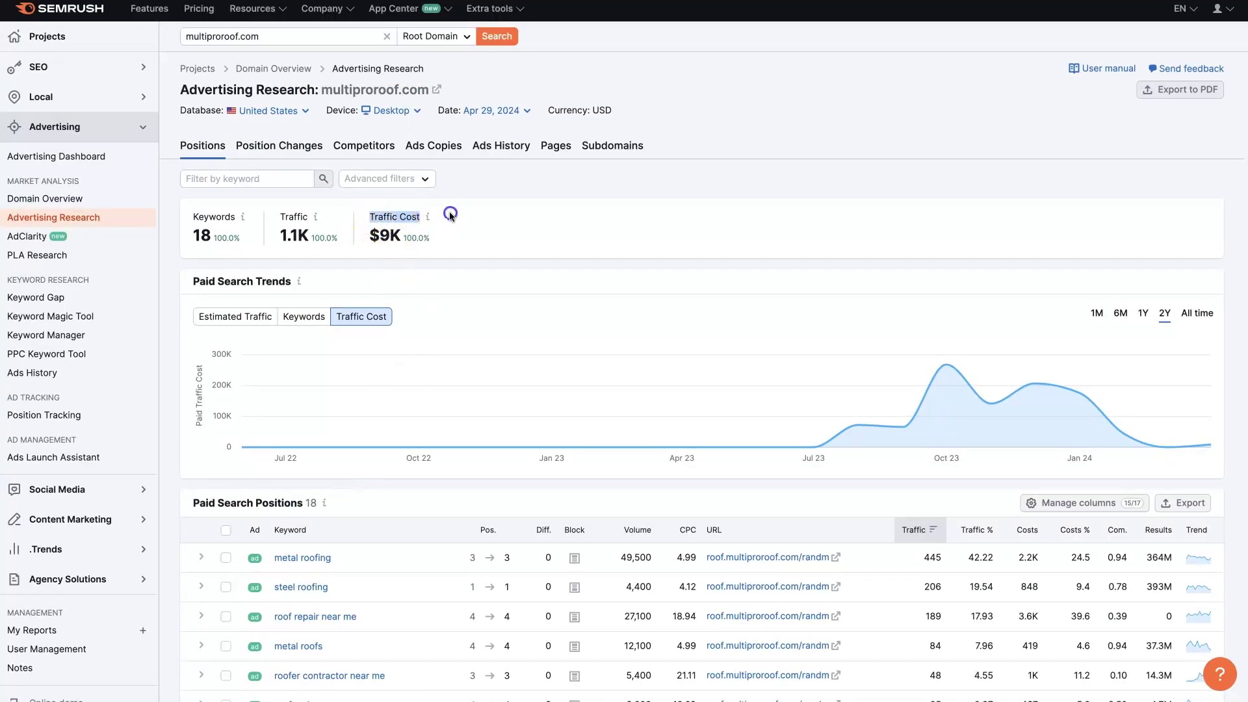
pyautogui.doubleClick(289, 216)
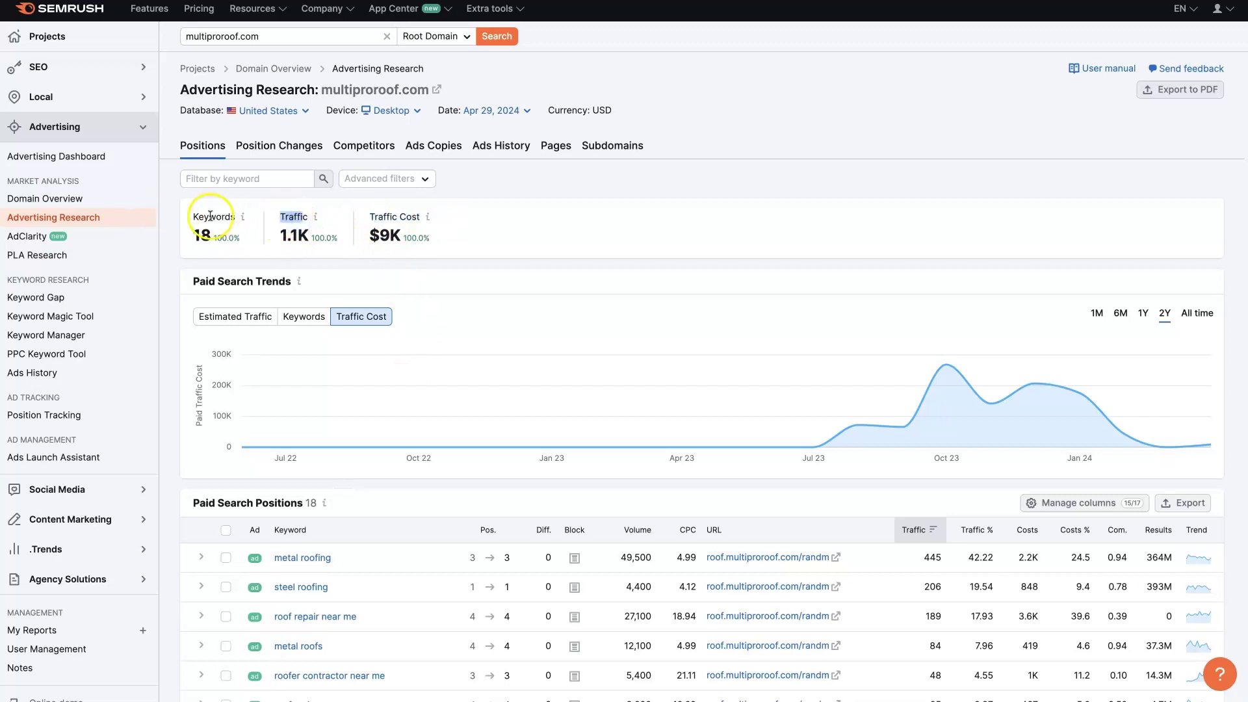
pyautogui.moveTo(209, 216); pyautogui.dragTo(214, 217)
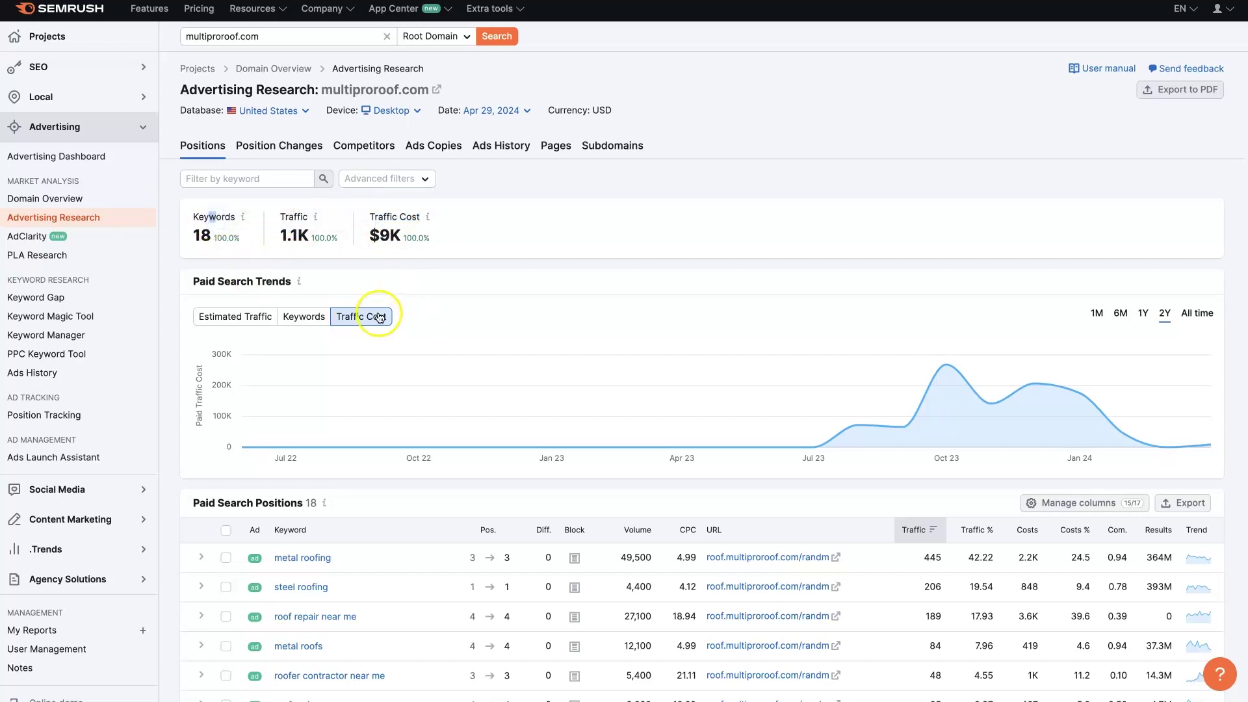
pyautogui.click(317, 318)
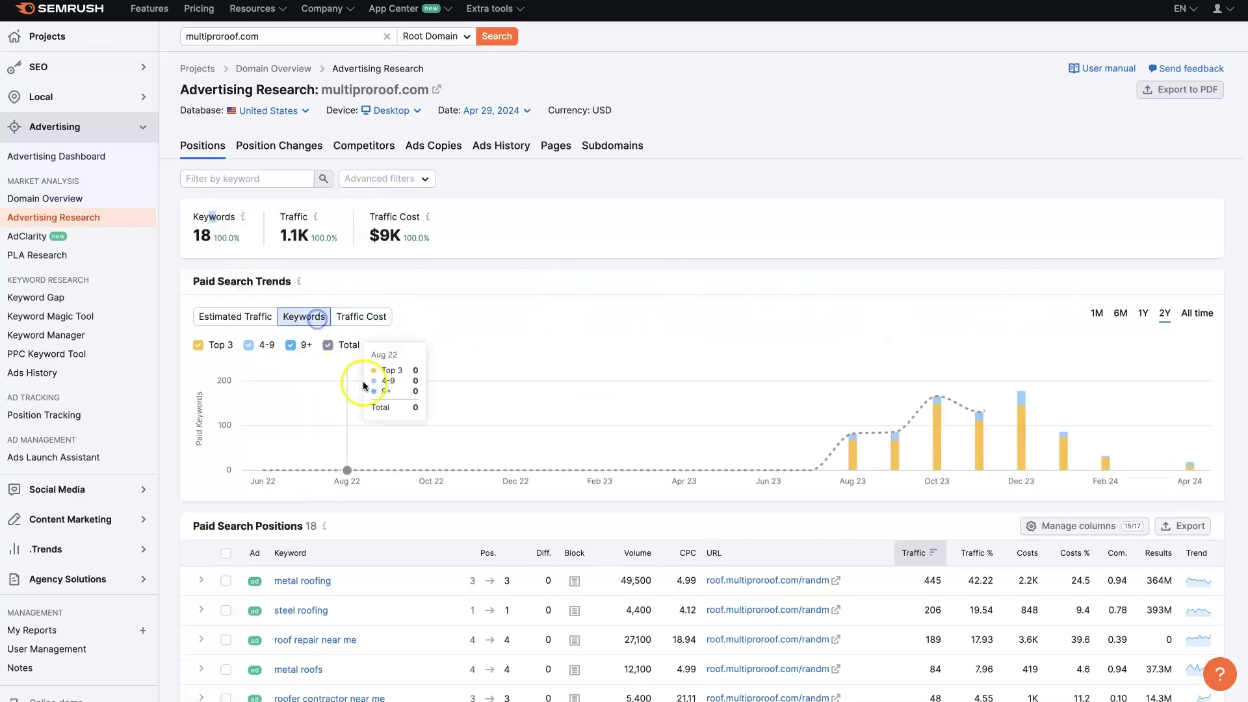
pyautogui.click(235, 318)
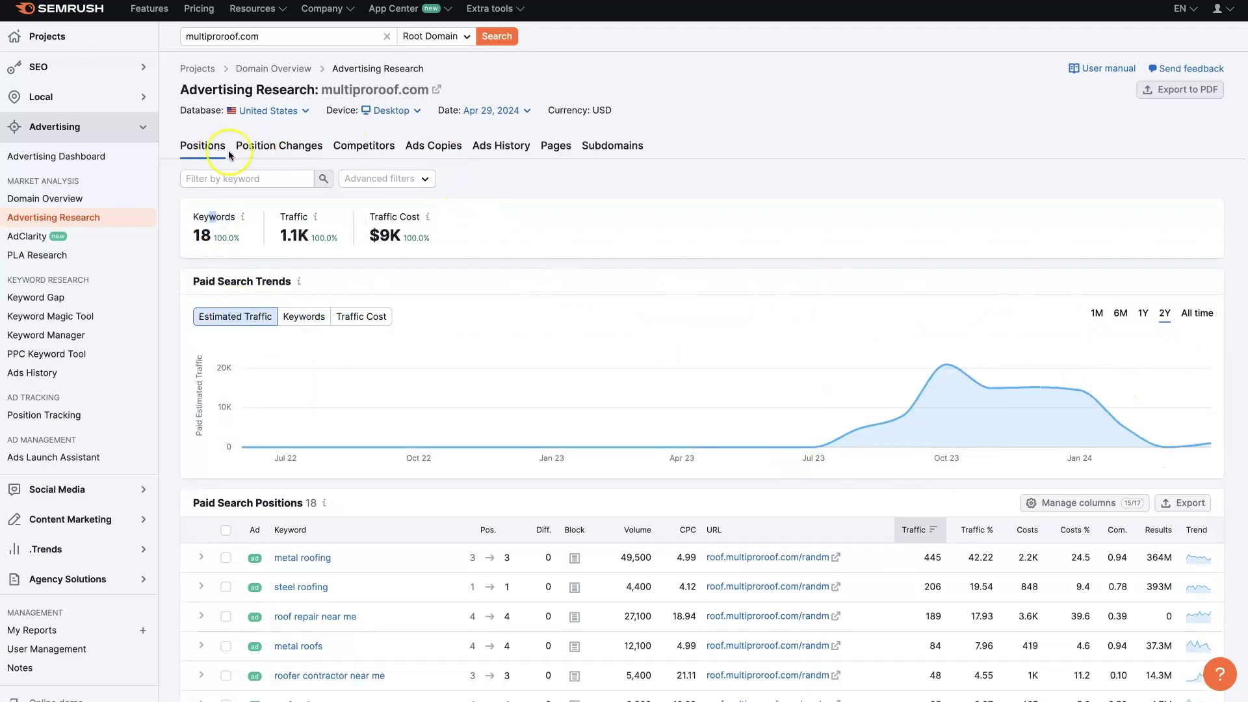
pyautogui.click(448, 148)
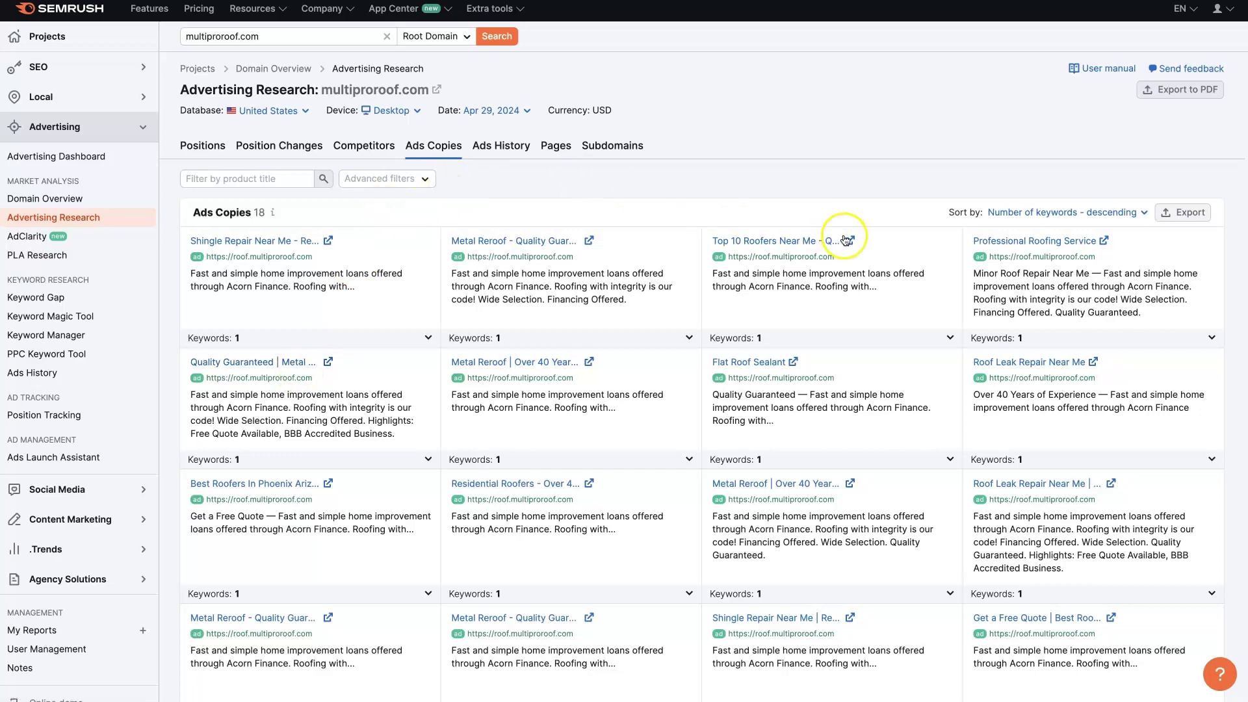
pyautogui.scroll(-10, 1087, 345)
pyautogui.scroll(10, 1087, 349)
pyautogui.click(382, 180)
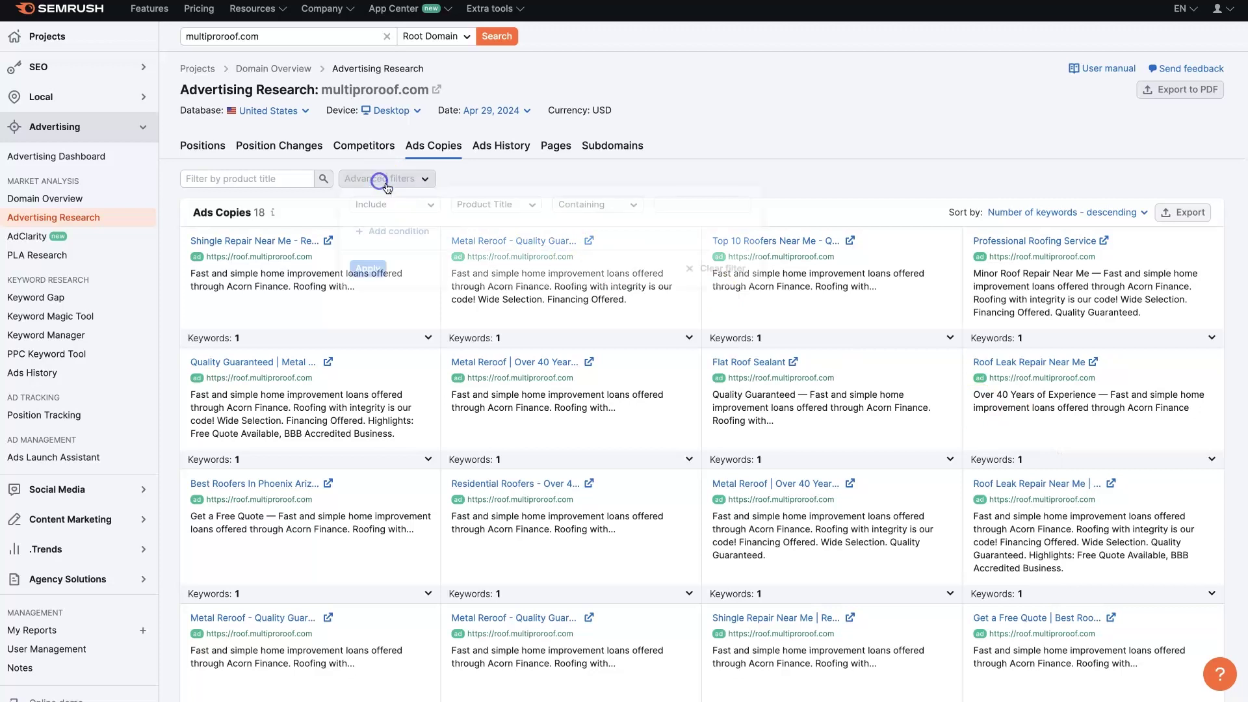
pyautogui.click(725, 171)
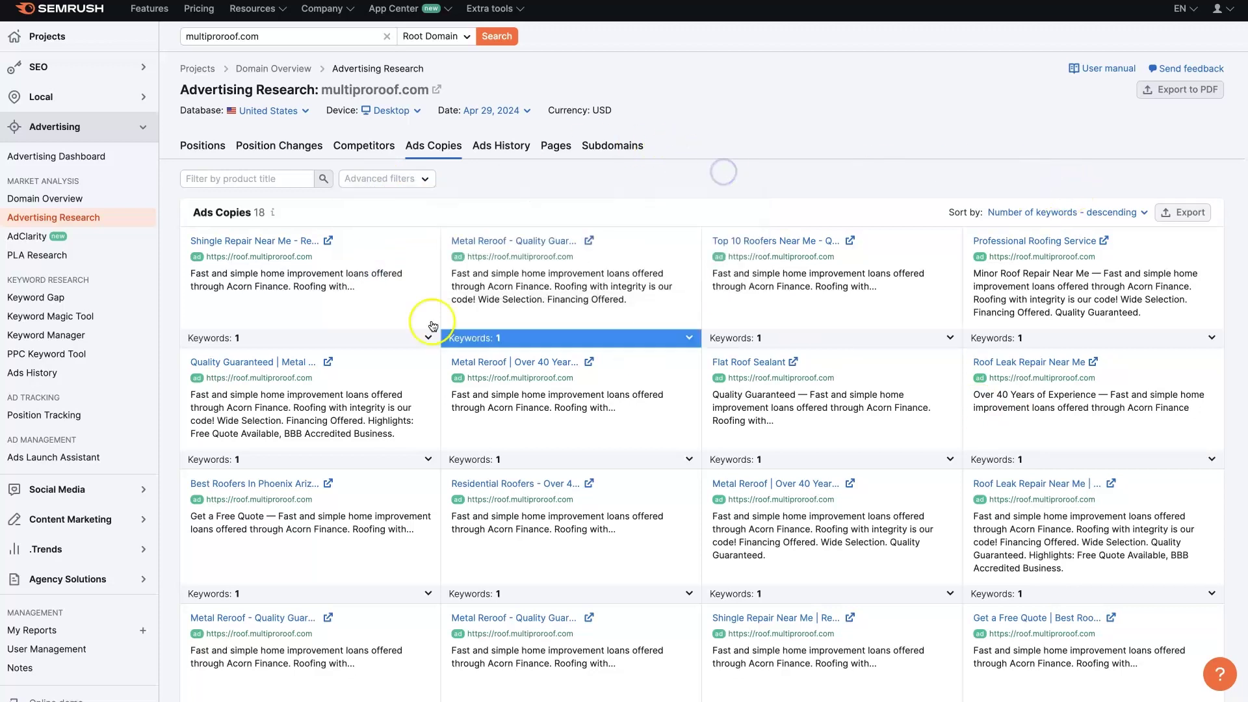
pyautogui.doubleClick(261, 213)
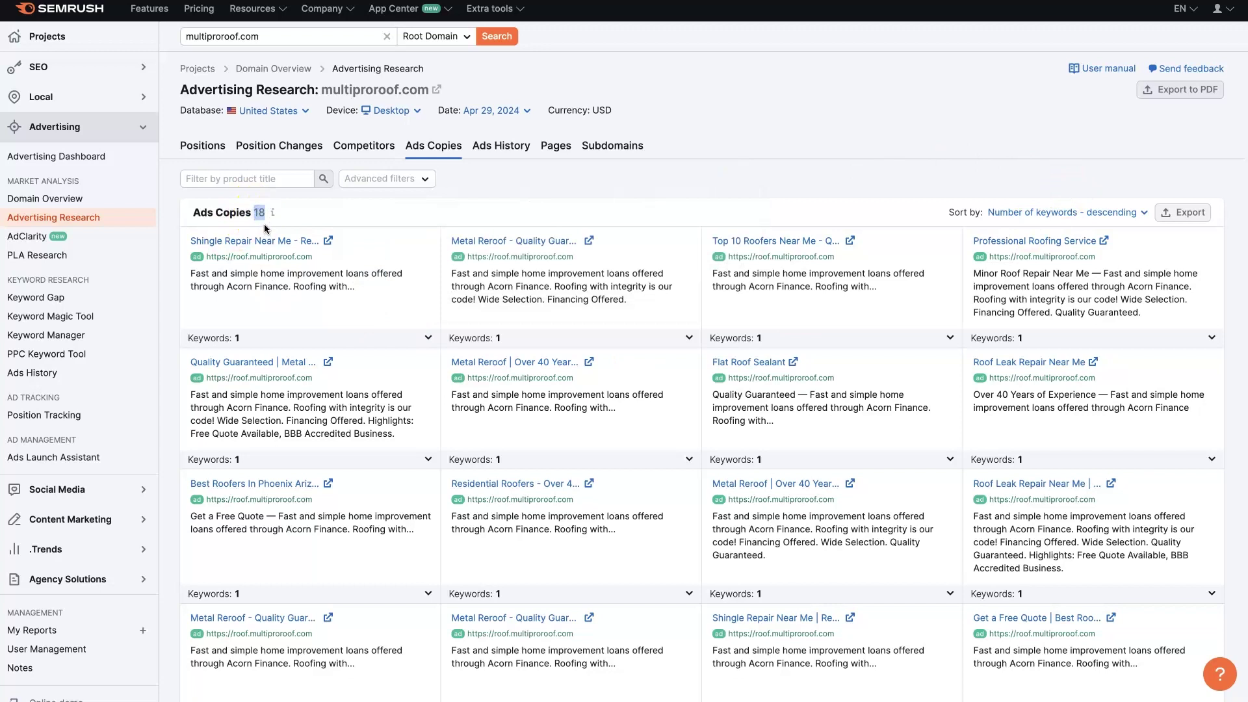
pyautogui.scroll(-3, 679, 401)
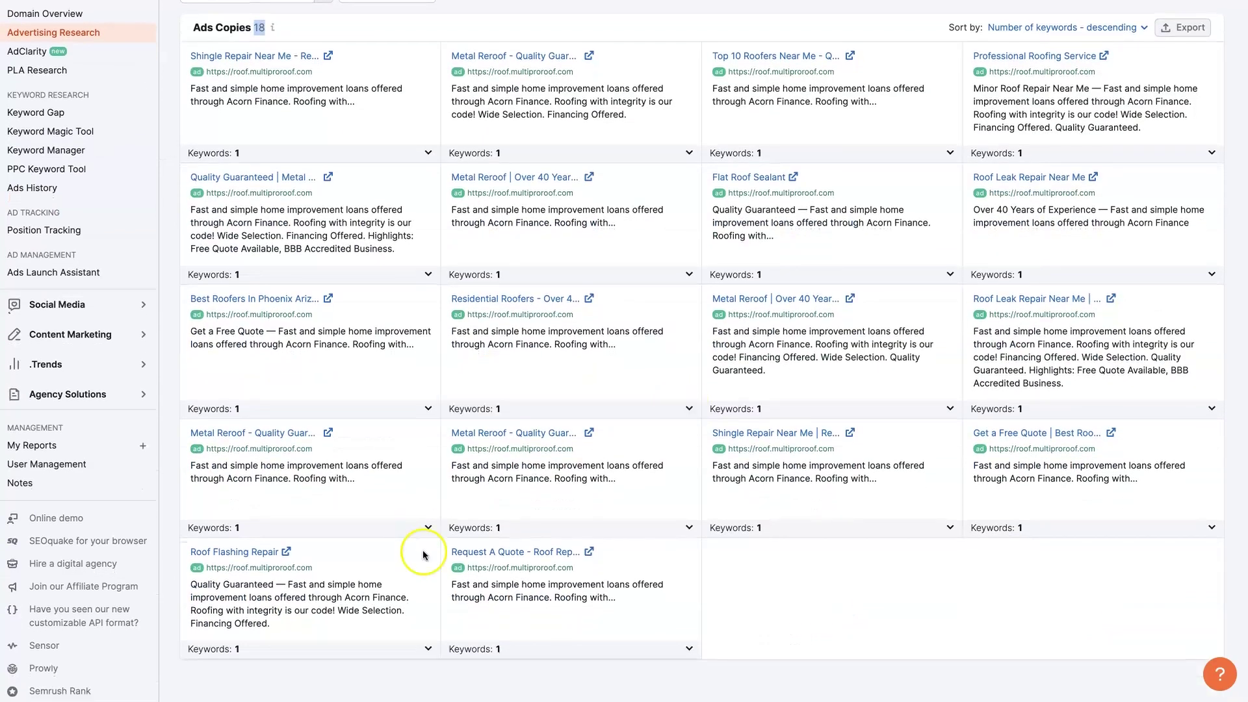
pyautogui.scroll(3, 686, 312)
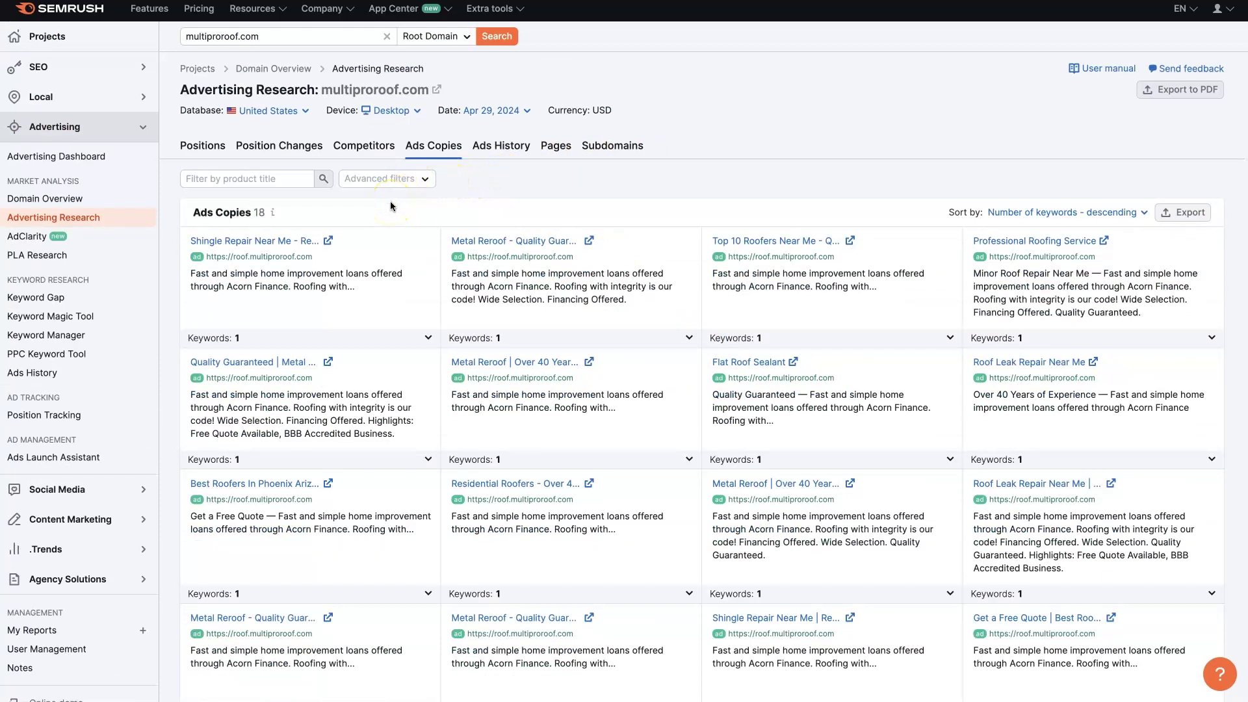
# Filter the ad copies by product title 'Metal', then clear it to list all 18
pyautogui.click(249, 179)
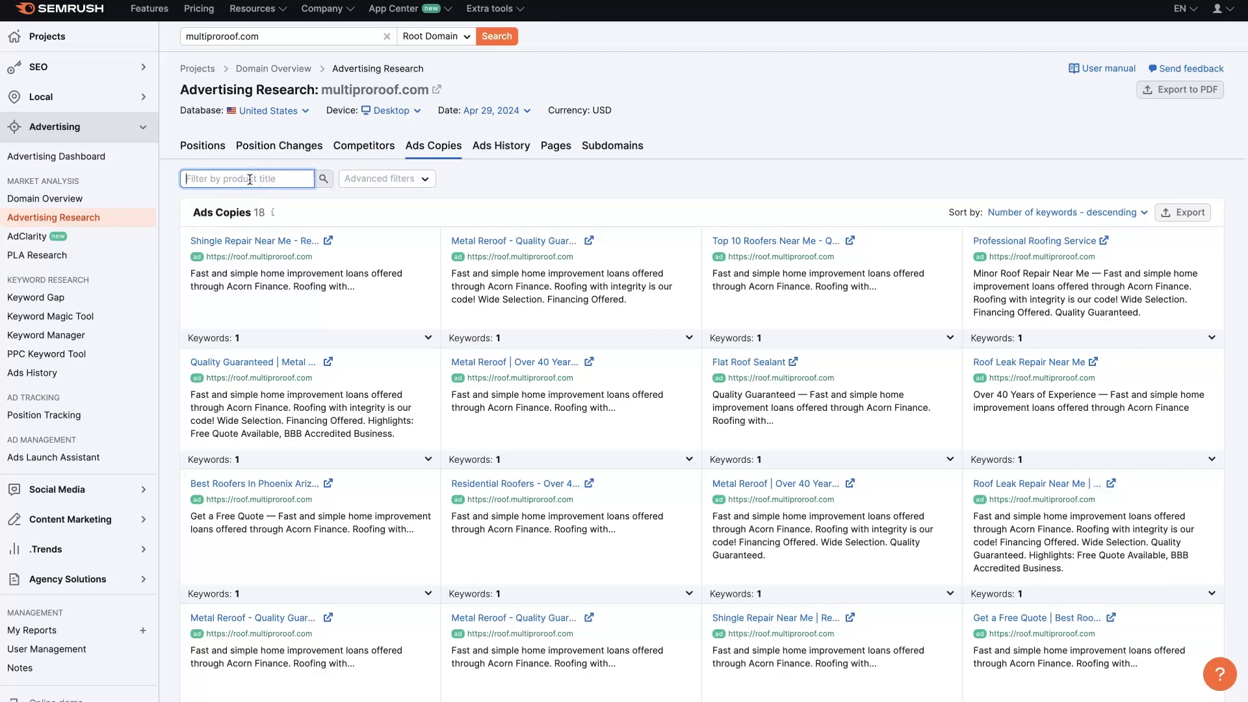
pyautogui.write('Metal')
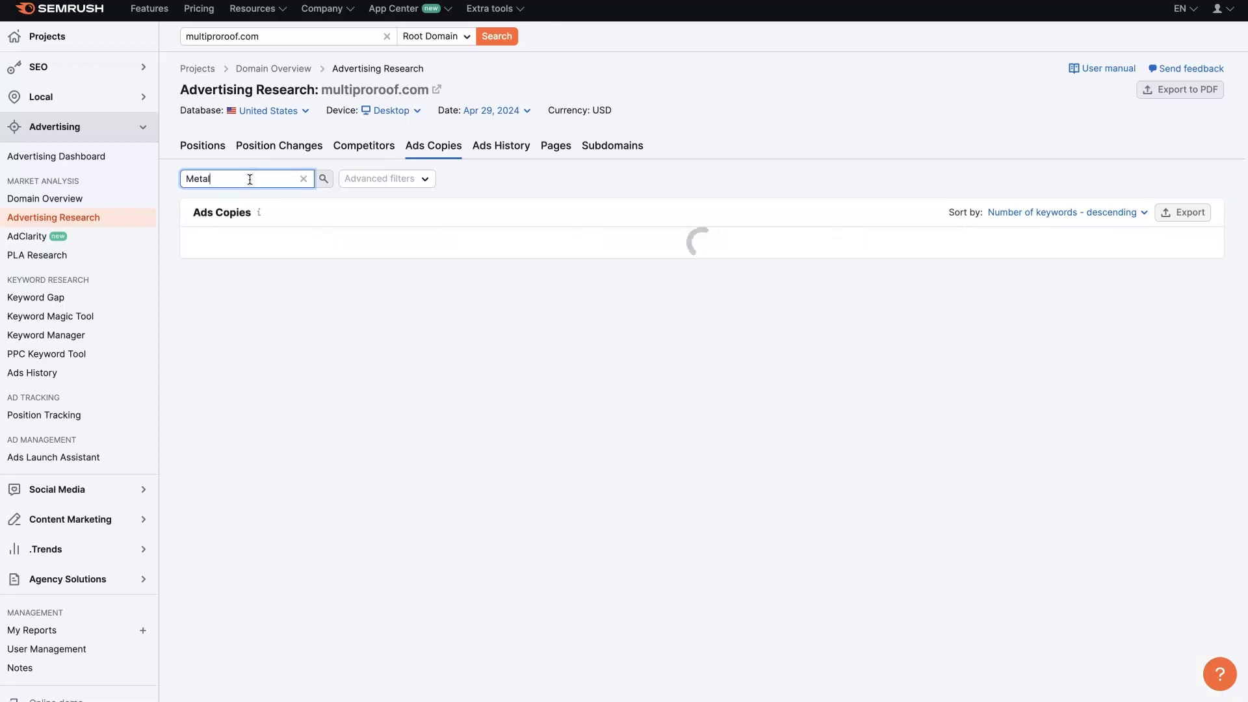
pyautogui.click(295, 269)
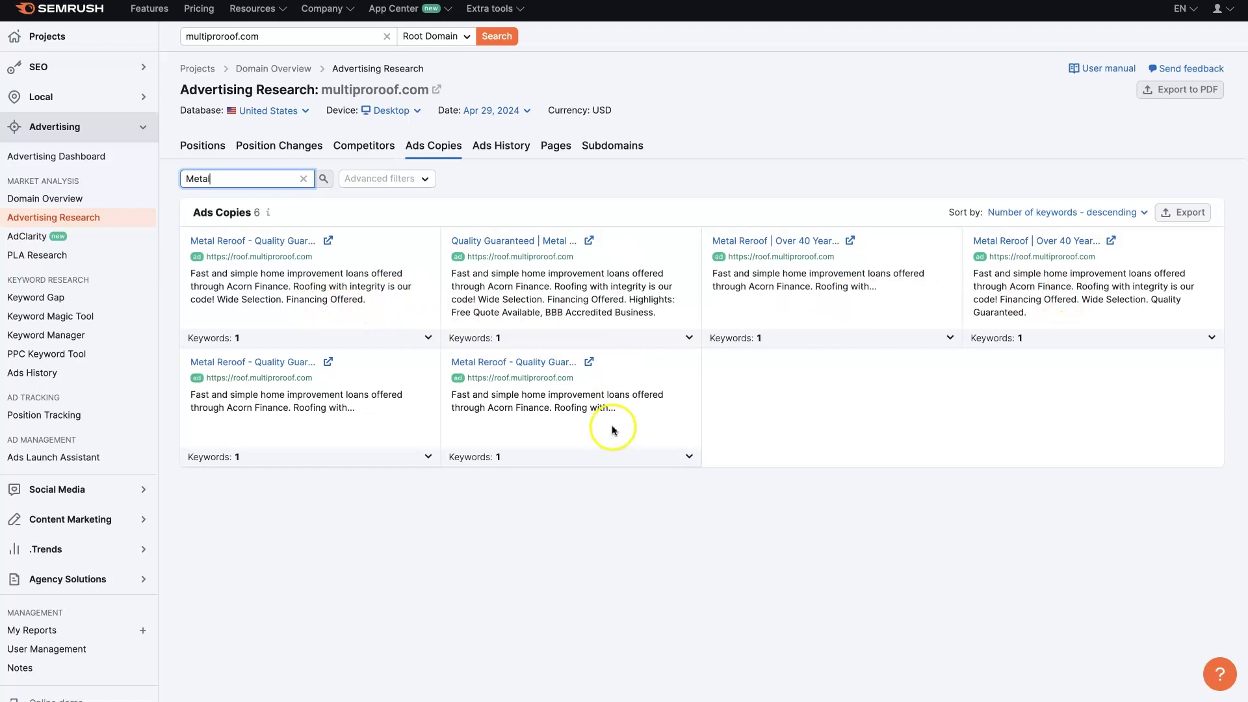
pyautogui.click(303, 181)
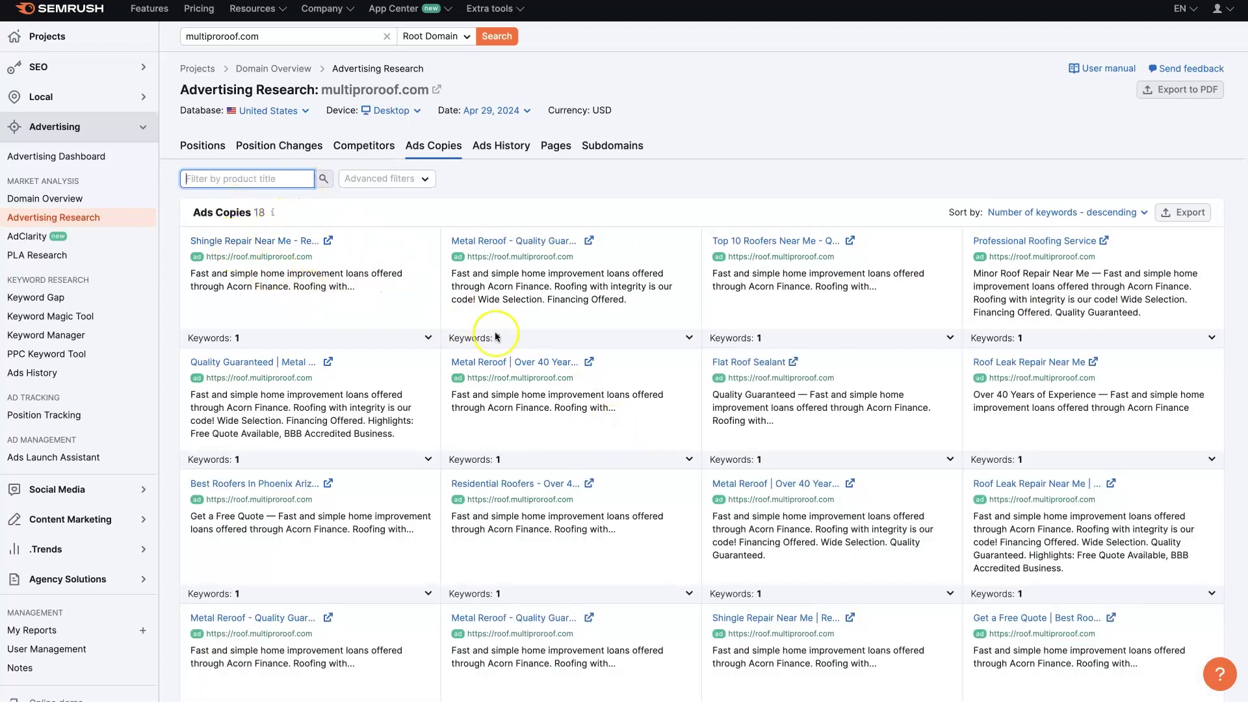
pyautogui.click(402, 179)
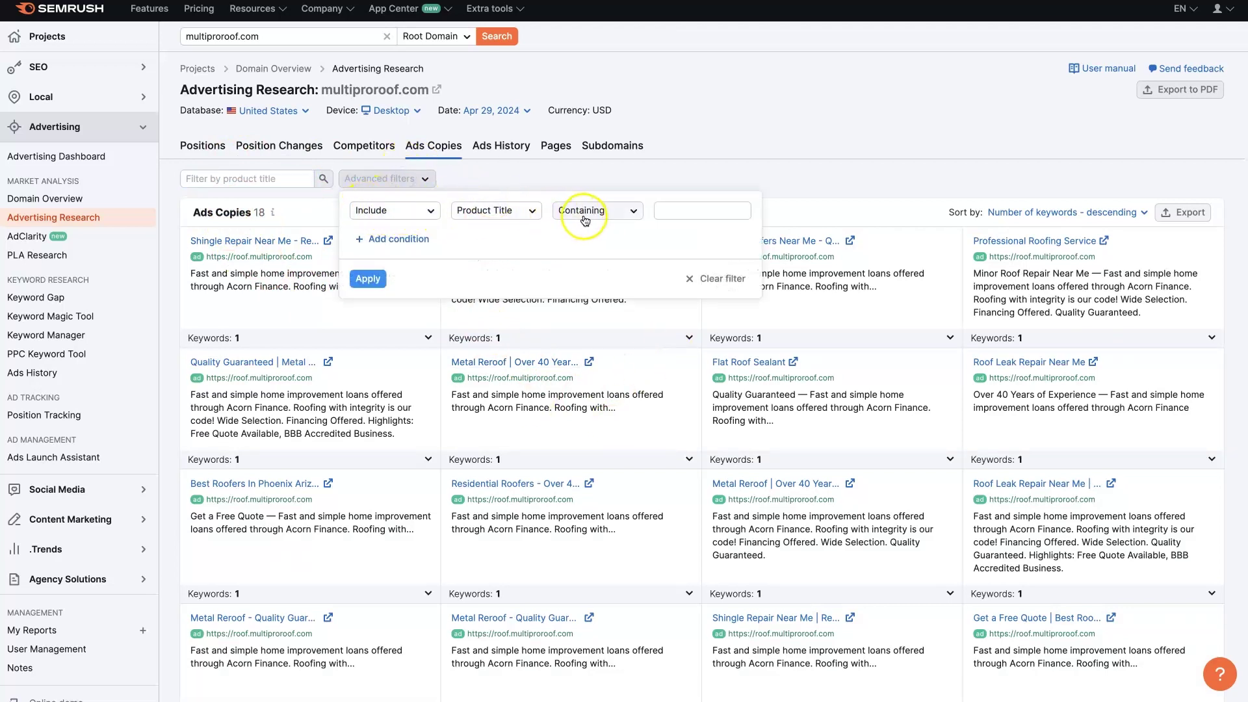
pyautogui.click(486, 211)
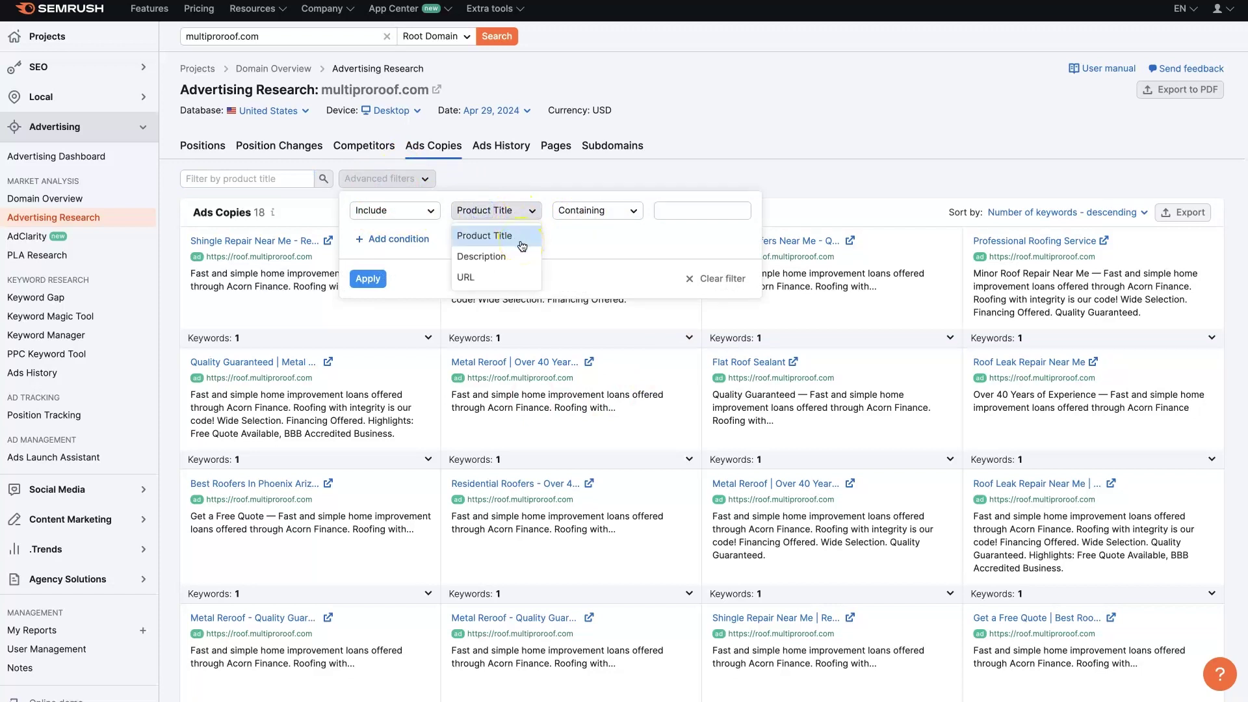
pyautogui.click(506, 282)
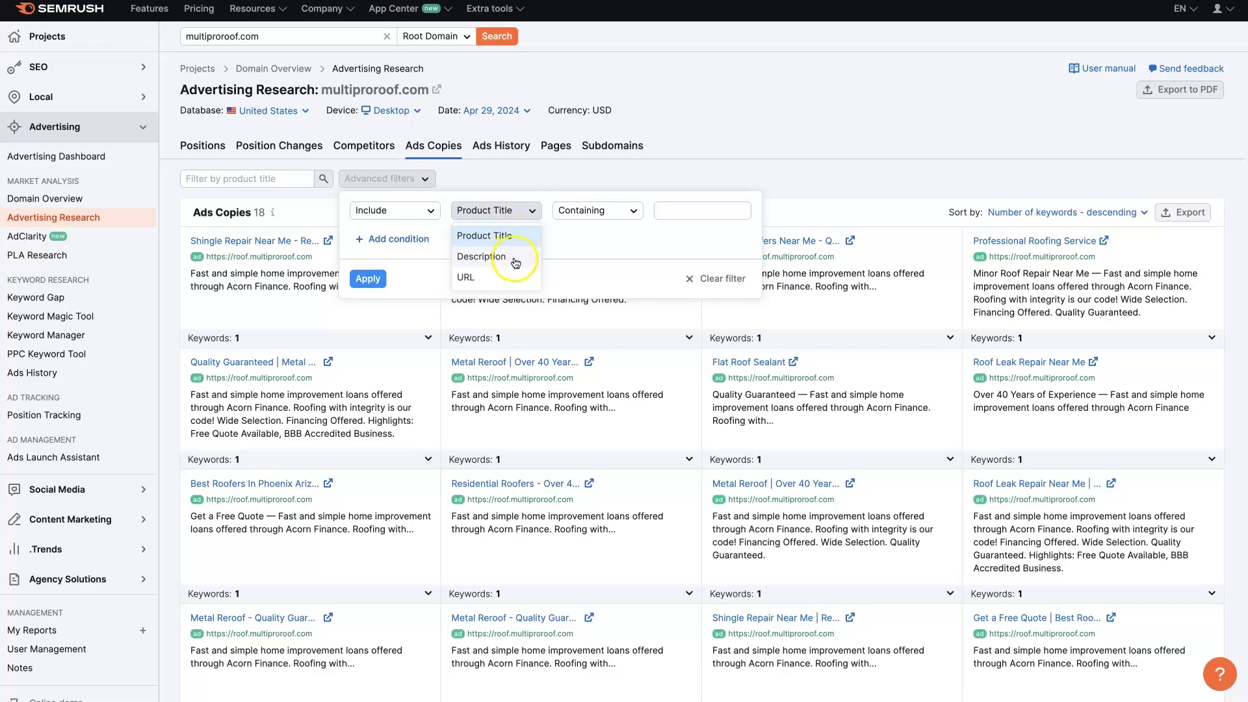
pyautogui.click(595, 212)
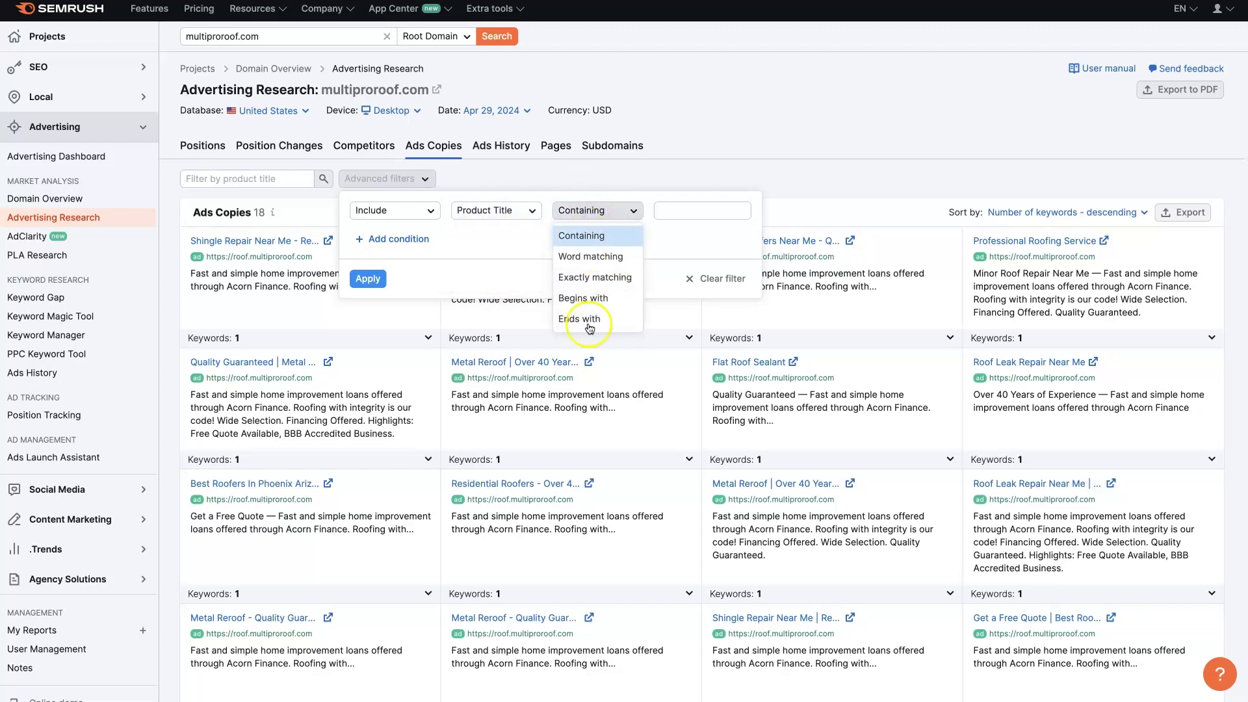
pyautogui.click(486, 247)
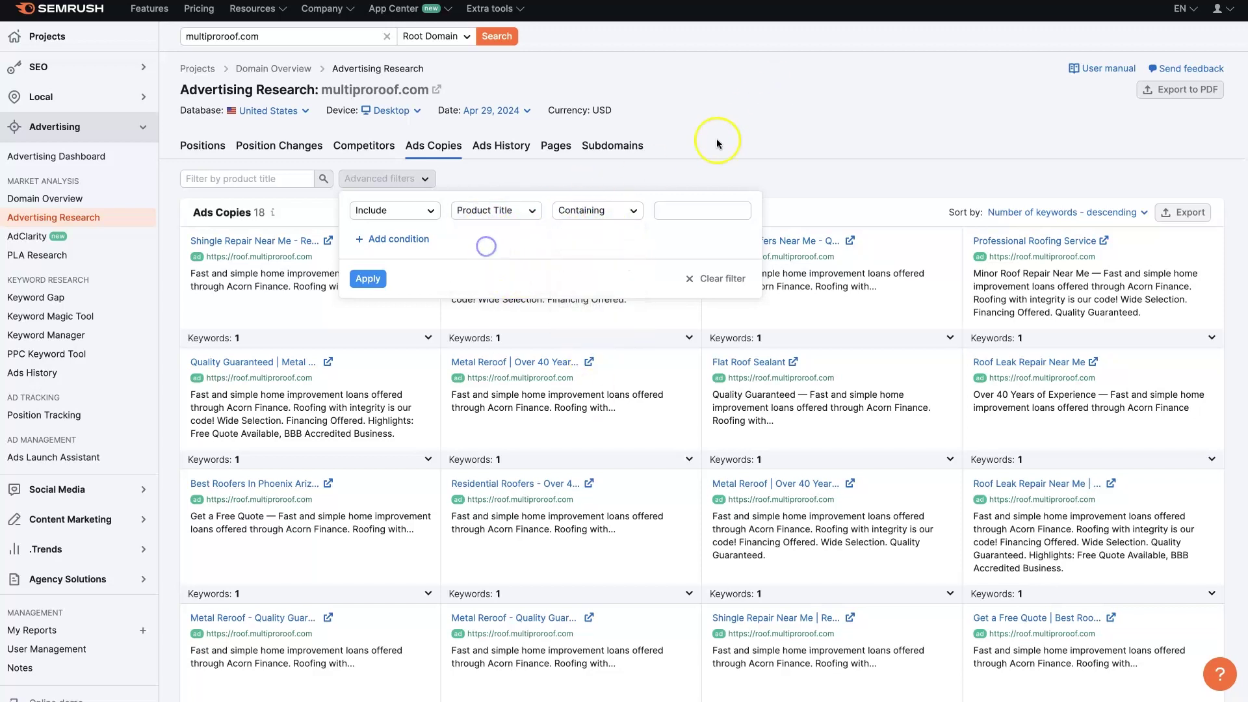
pyautogui.click(716, 139)
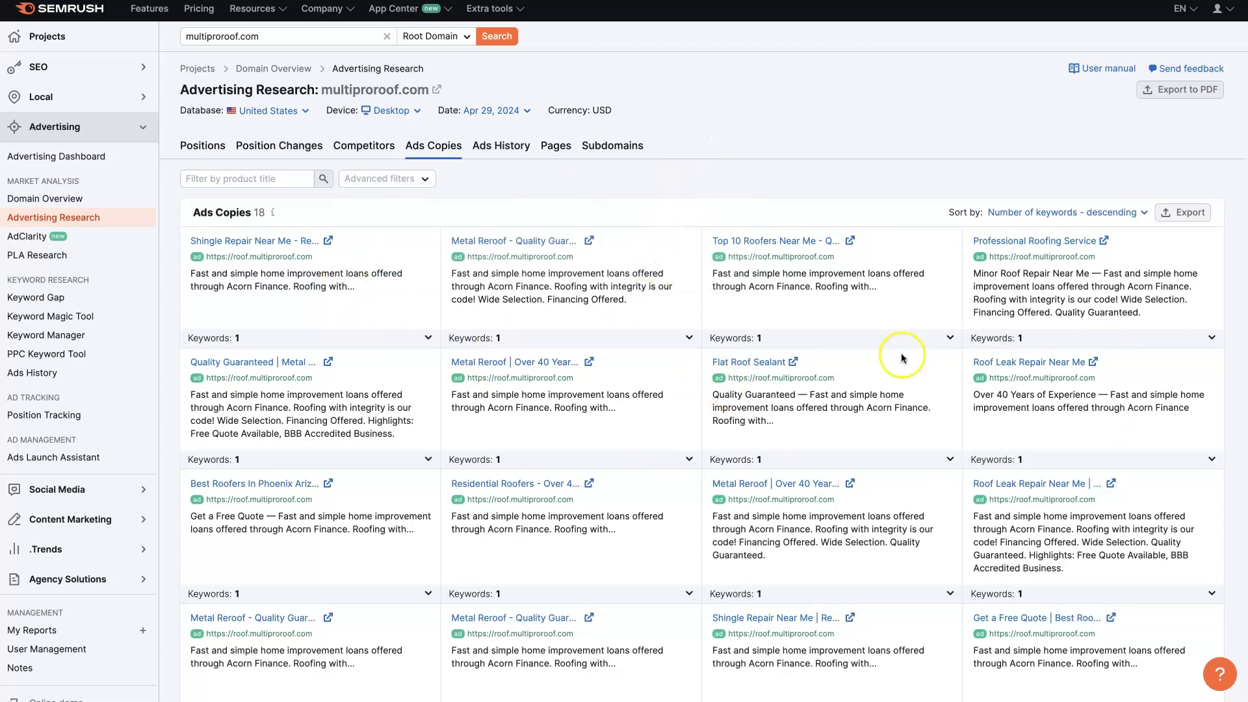
pyautogui.click(1198, 215)
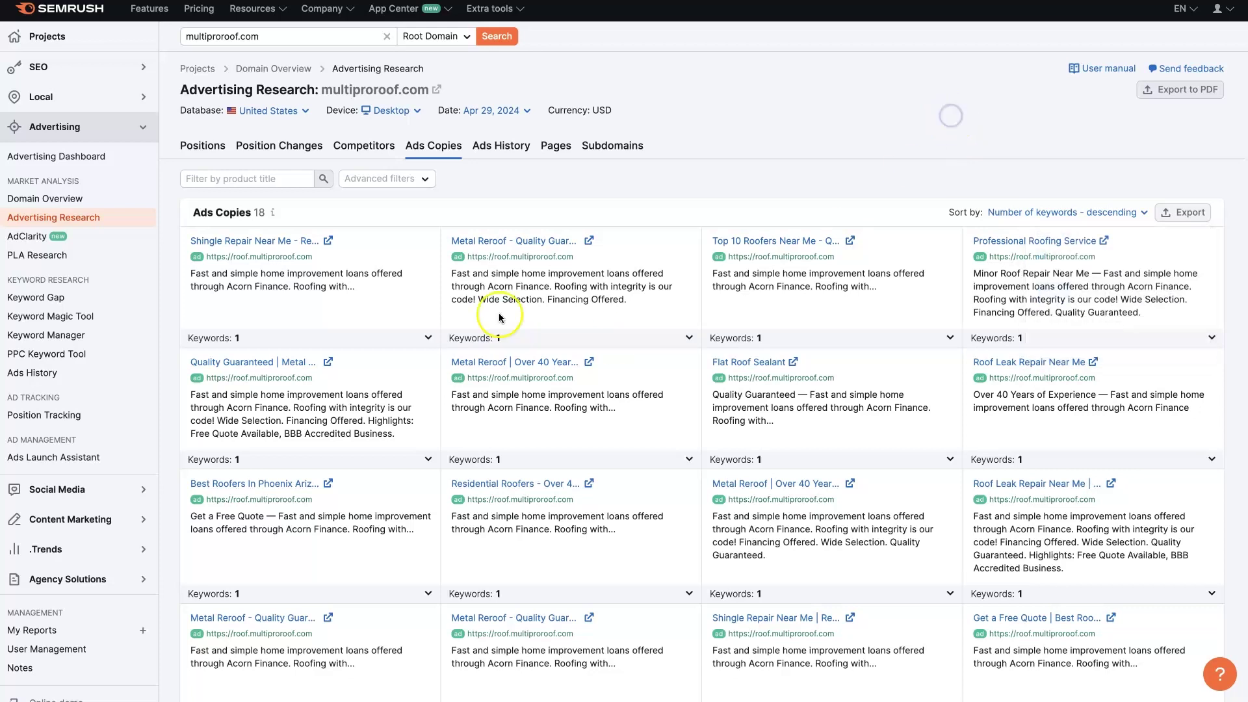
pyautogui.click(427, 337)
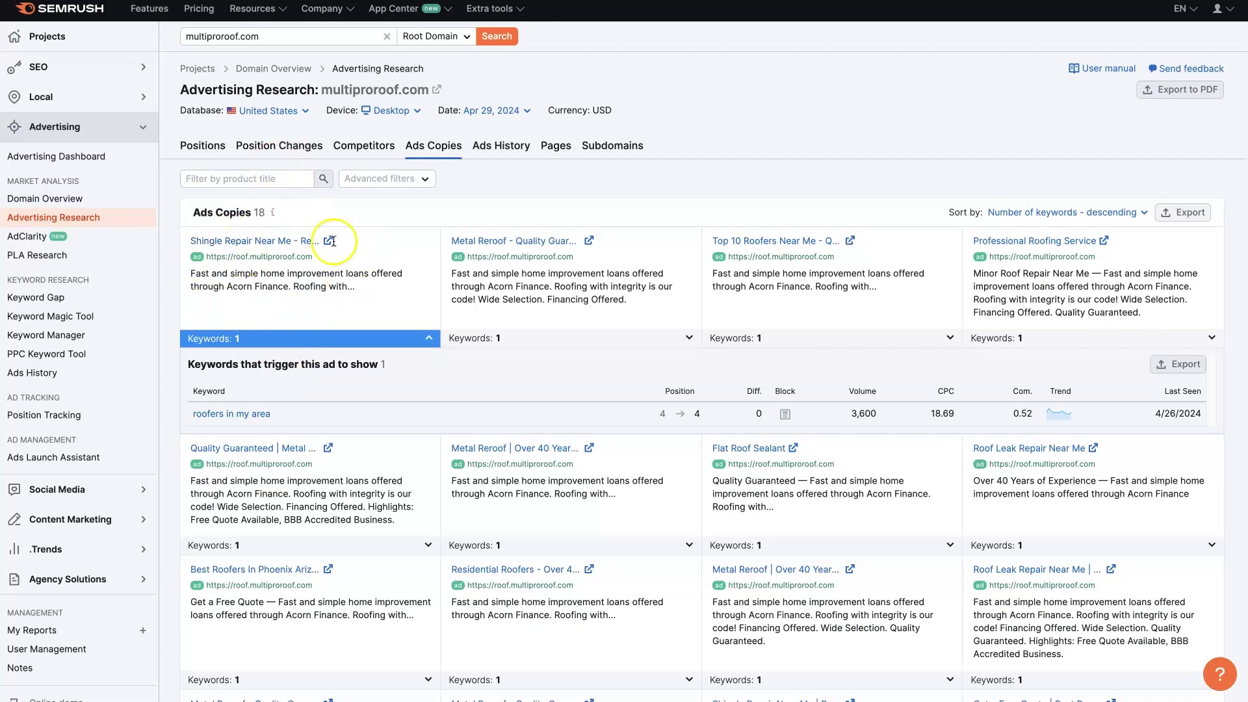
pyautogui.click(427, 338)
pyautogui.click(688, 338)
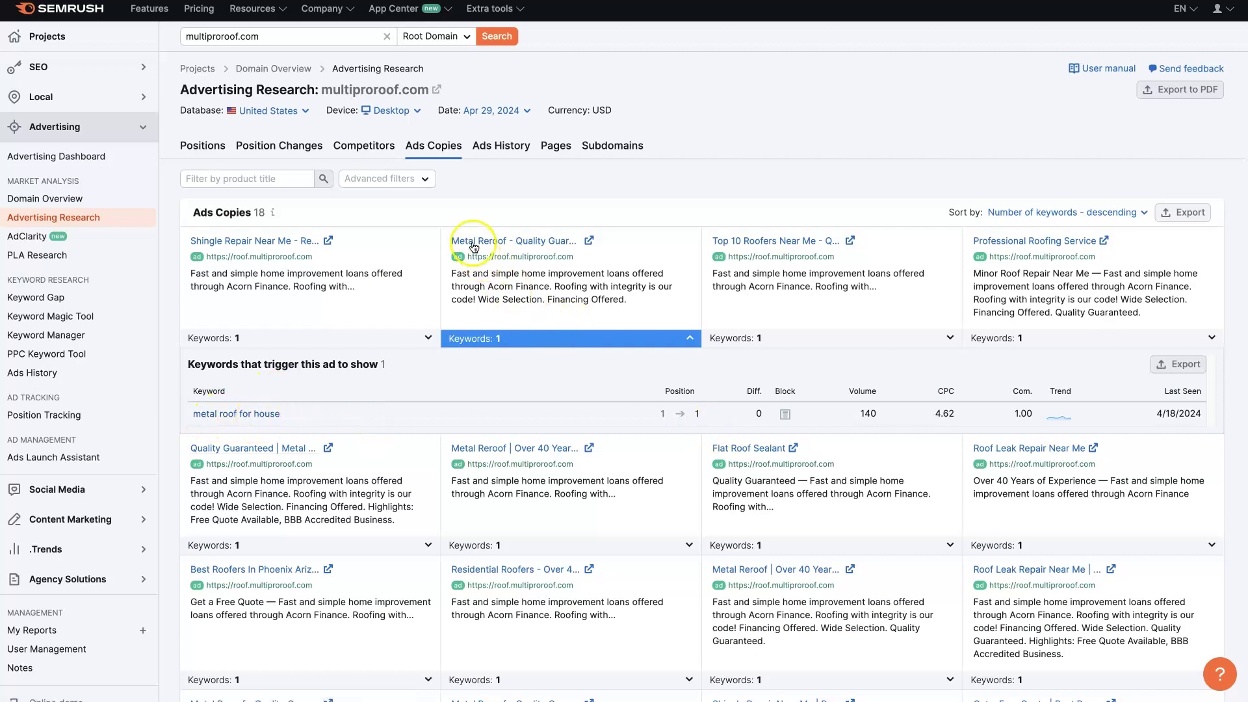
pyautogui.click(690, 338)
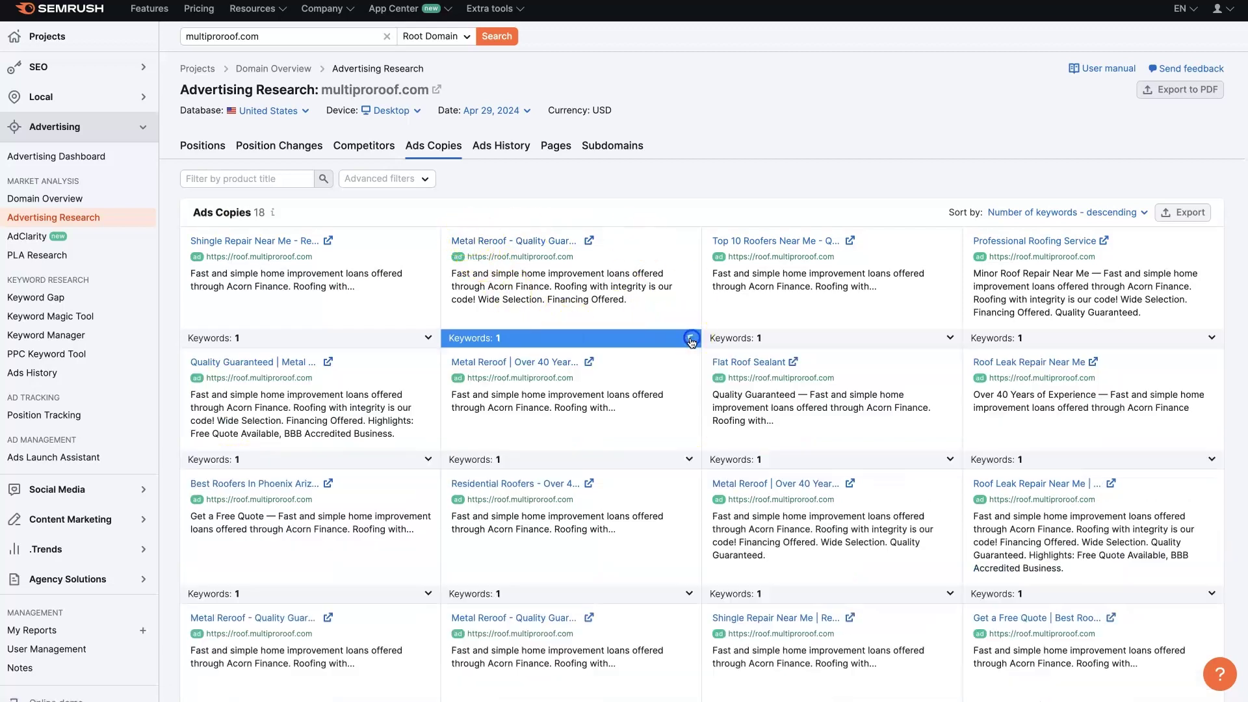
pyautogui.click(950, 338)
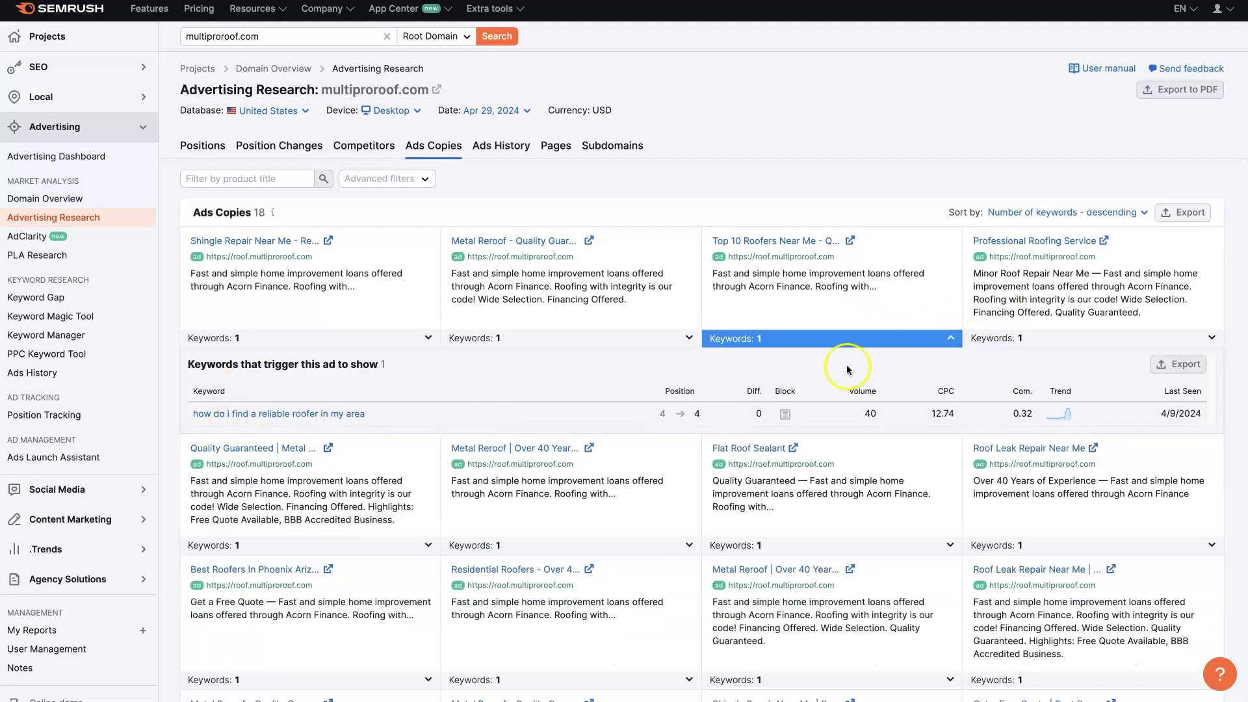
pyautogui.click(950, 338)
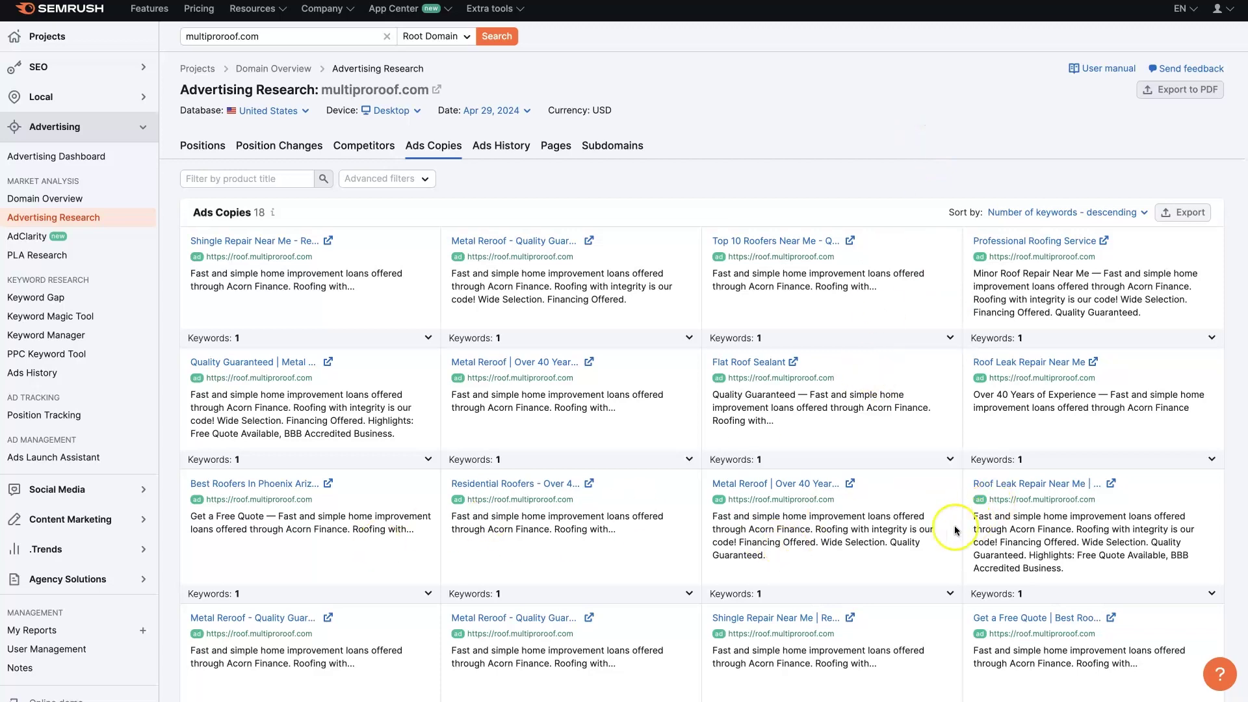
# Review the paid positions overview, highlighting the $9K traffic cost figure
pyautogui.scroll(-2, 950, 530)
pyautogui.scroll(2, 946, 531)
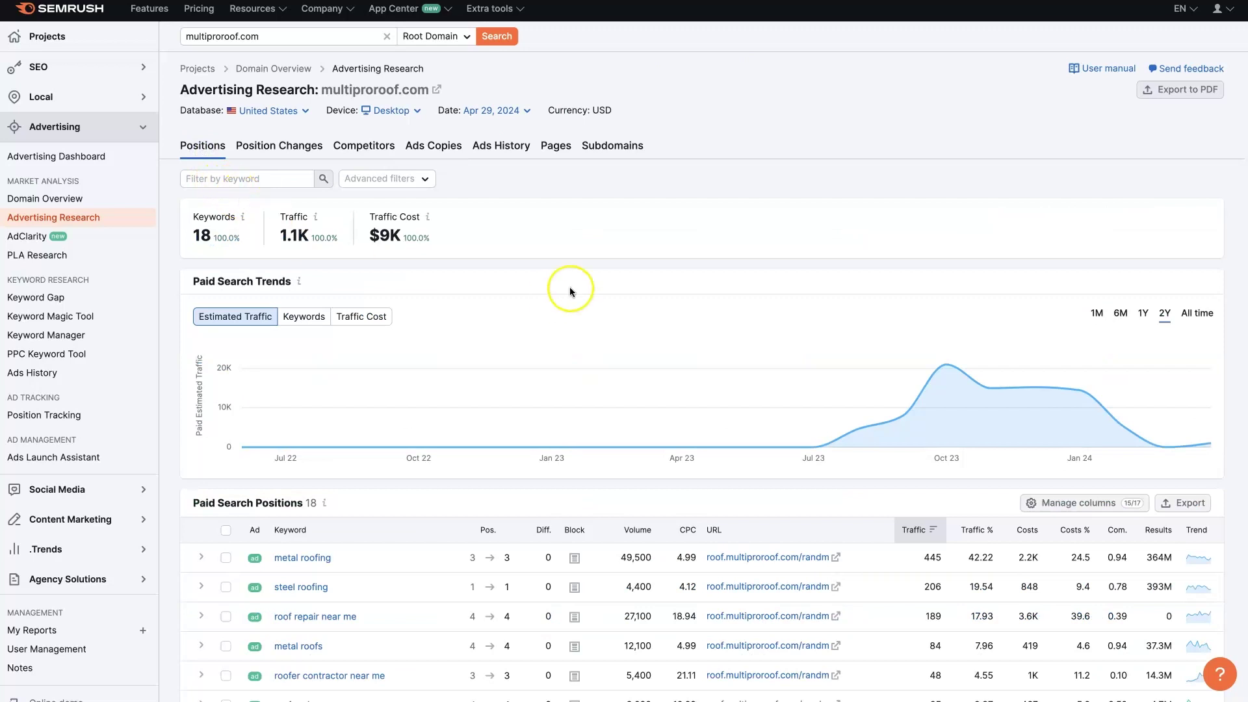
pyautogui.moveTo(366, 237); pyautogui.dragTo(416, 251)
pyautogui.click(446, 234)
pyautogui.moveTo(369, 235); pyautogui.dragTo(401, 240)
pyautogui.click(393, 260)
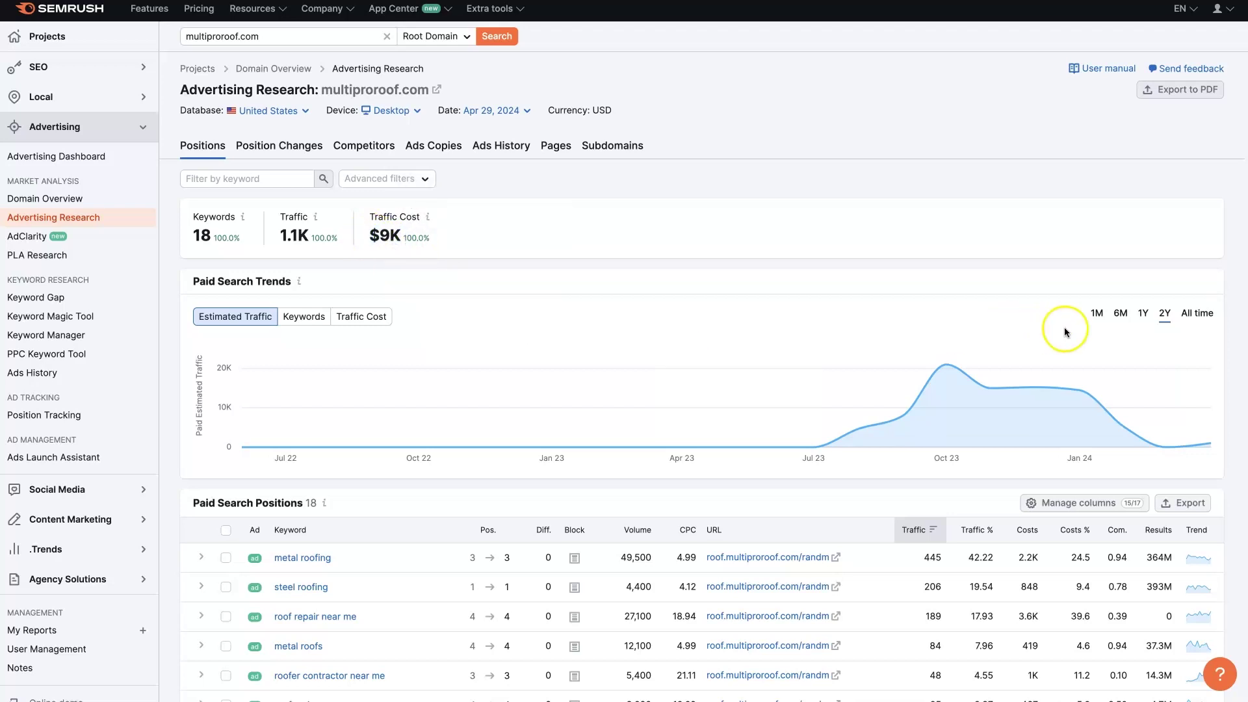
pyautogui.moveTo(1115, 423)
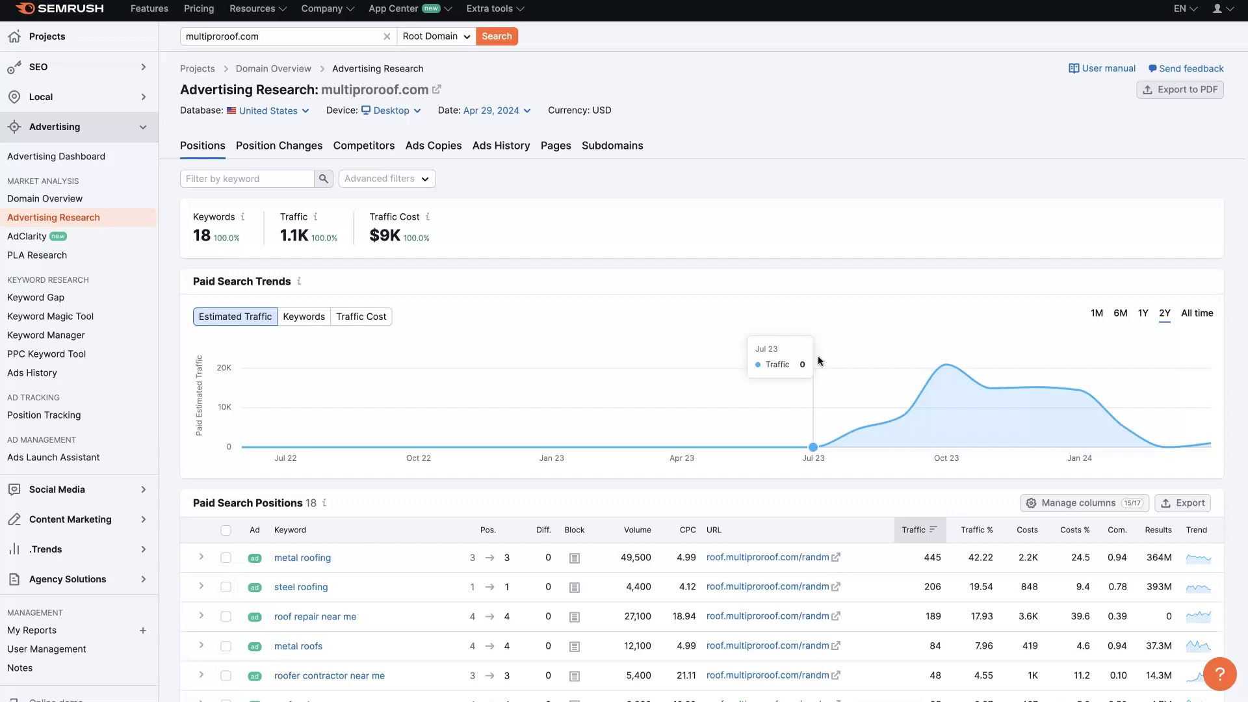
# Scroll down the Paid Search Positions table and back up to the top
pyautogui.scroll(-6, 758, 340)
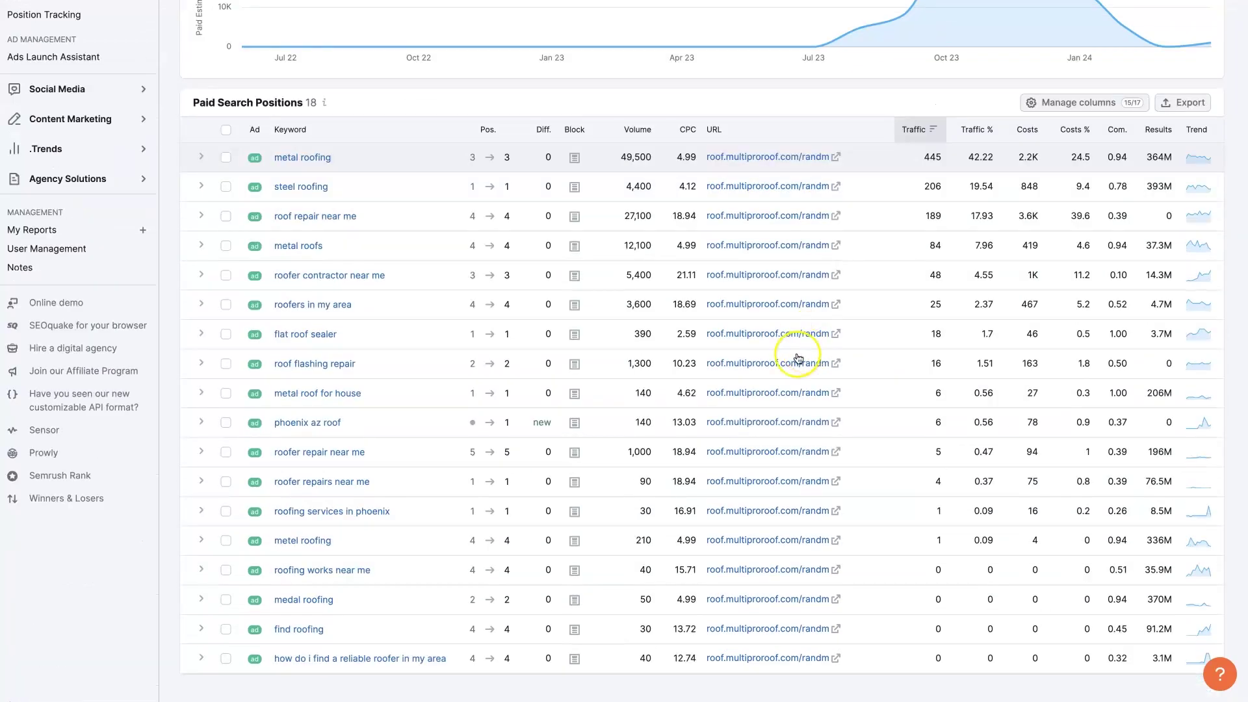
pyautogui.scroll(6, 434, 412)
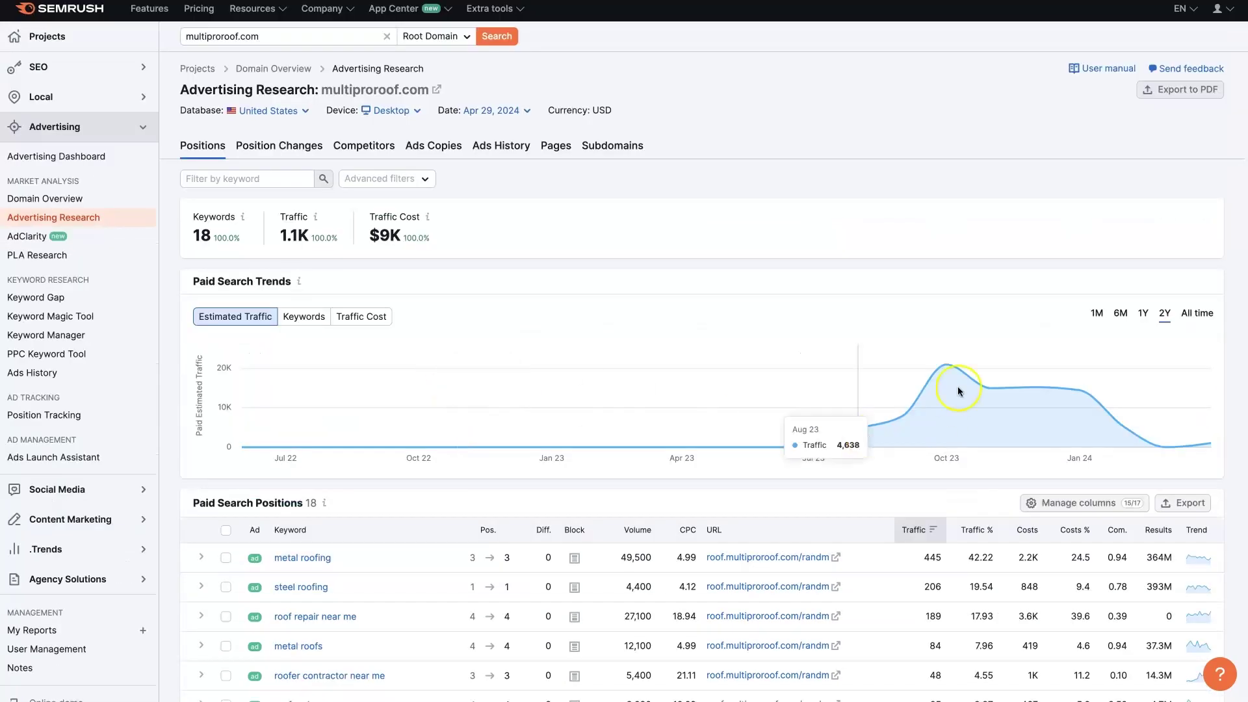